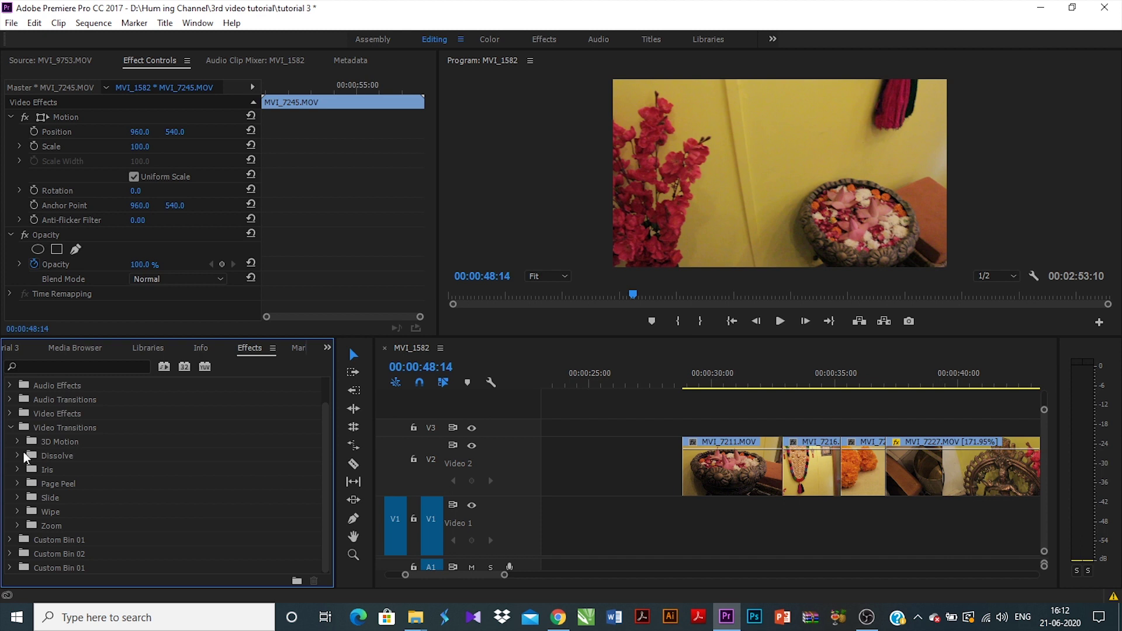
# - Apply the Cube Spin 3D Motion transition at the cut between MVI_7211.MOV and MVI_7216.MOV on Video 2
pyautogui.click(17, 442)
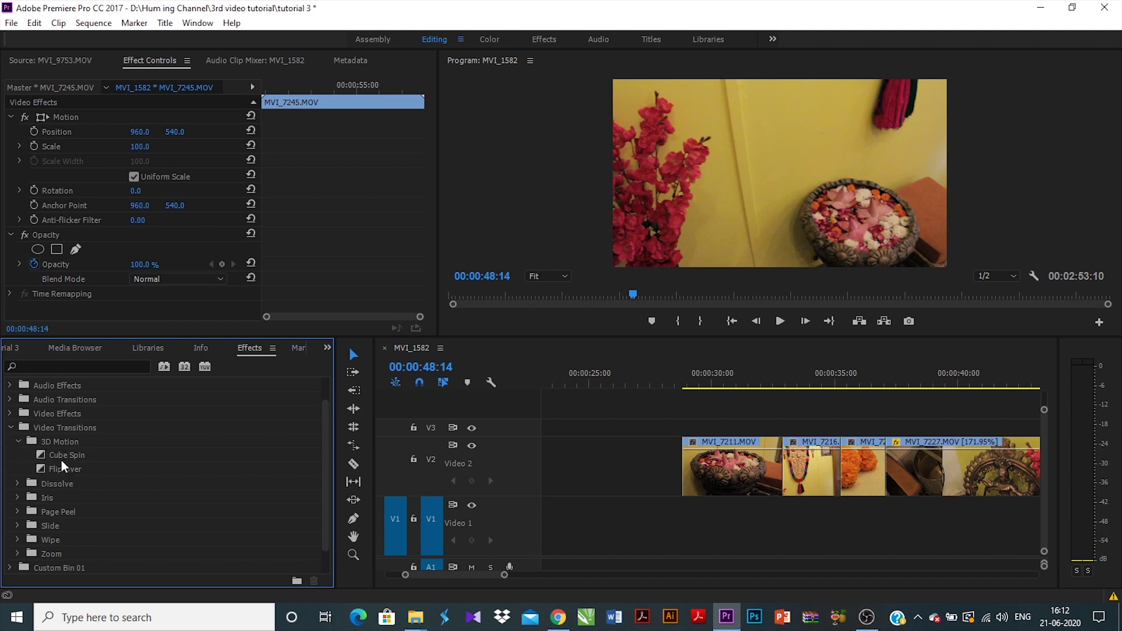
pyautogui.moveTo(59, 458); pyautogui.dragTo(783, 464)
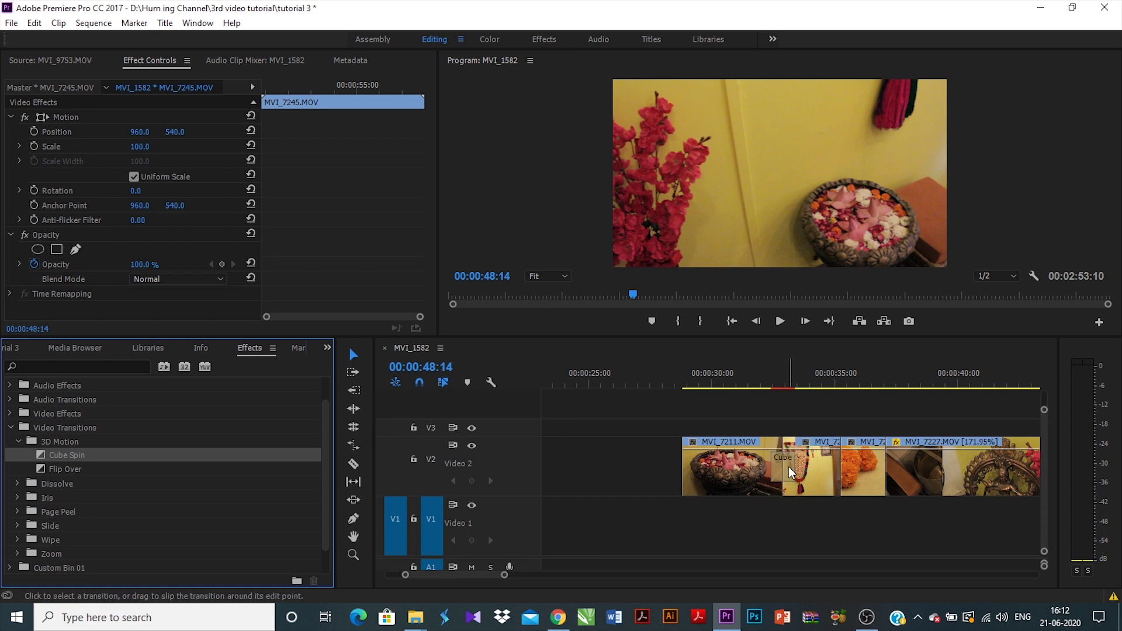
pyautogui.keyDown('alt'); pyautogui.scroll(4, 784, 465); pyautogui.keyUp('alt')
pyautogui.click(776, 468)
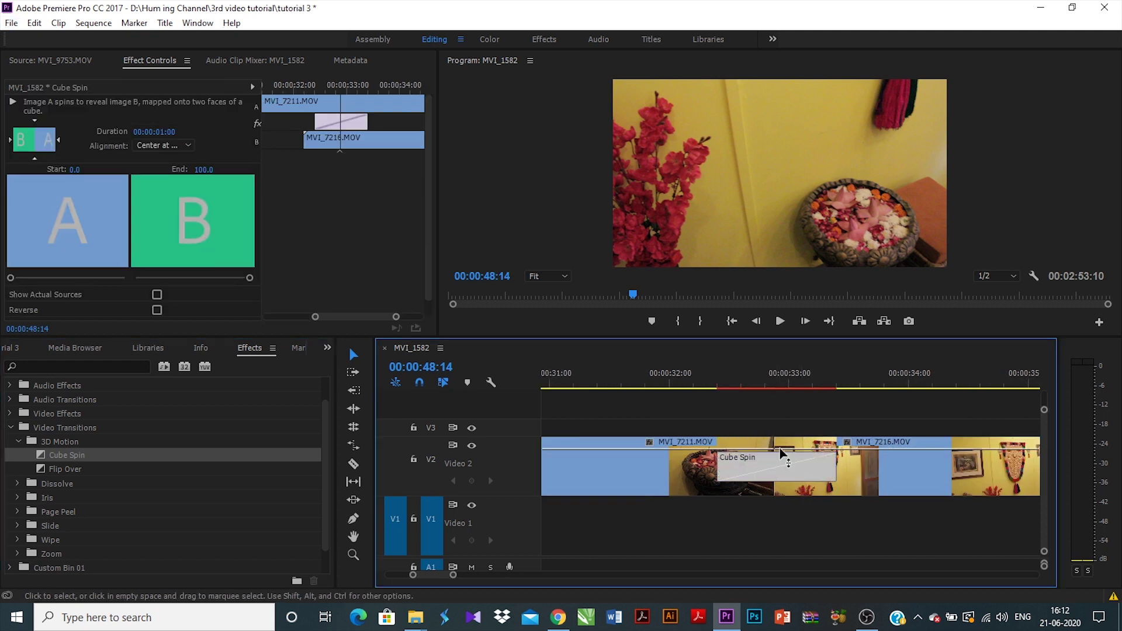
pyautogui.keyDown('alt'); pyautogui.scroll(-3, 800, 451); pyautogui.keyUp('alt')
pyautogui.scroll(-2, 799, 451)
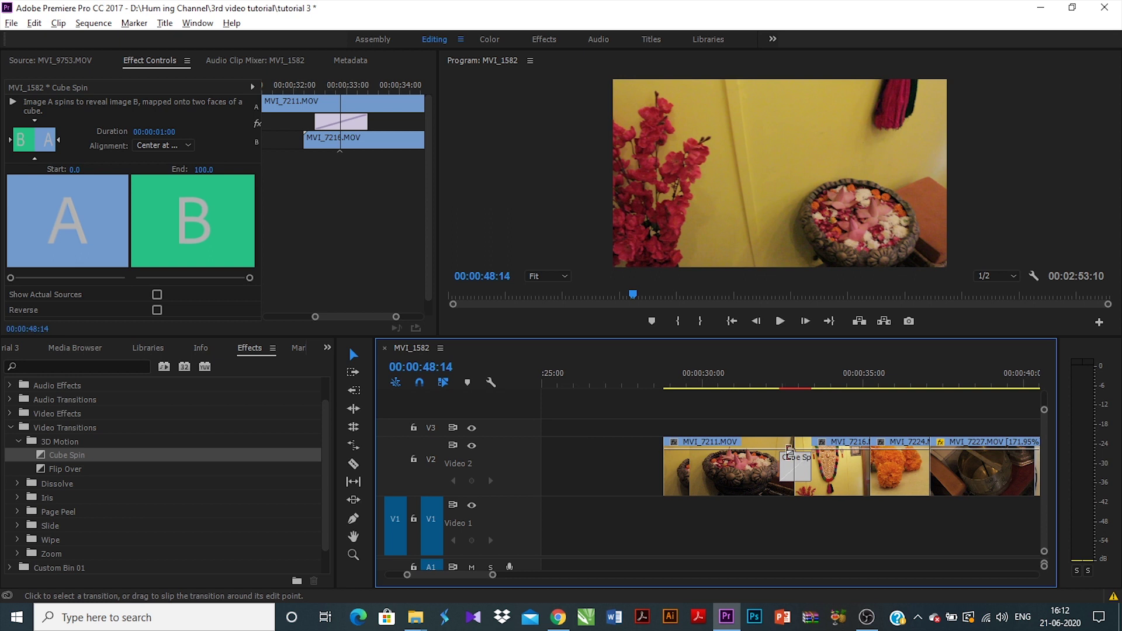
# - Play back the Cube Spin transition from just before the cut between MVI_7211.MOV and MVI_7216.MOV
pyautogui.click(752, 380)
pyautogui.moveTo(753, 381)
pyautogui.mouseDown()
pyautogui.moveTo(734, 385)
pyautogui.moveTo(768, 392)
pyautogui.mouseUp()
pyautogui.press('space')
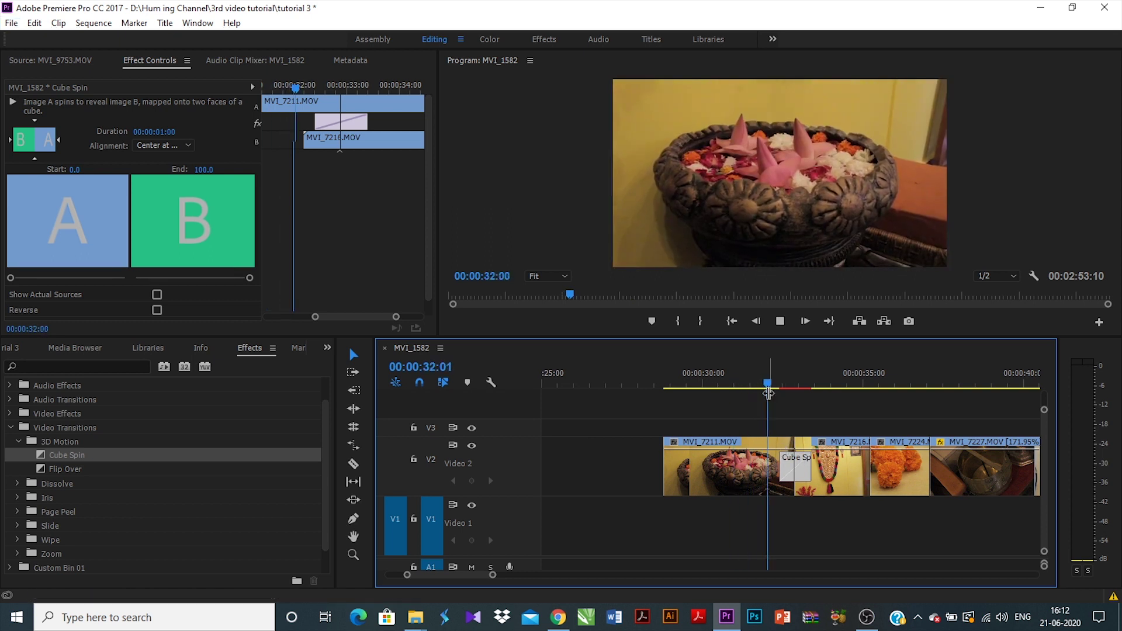
pyautogui.press('space')
pyautogui.click(758, 382)
pyautogui.press('space')
pyautogui.press('space')
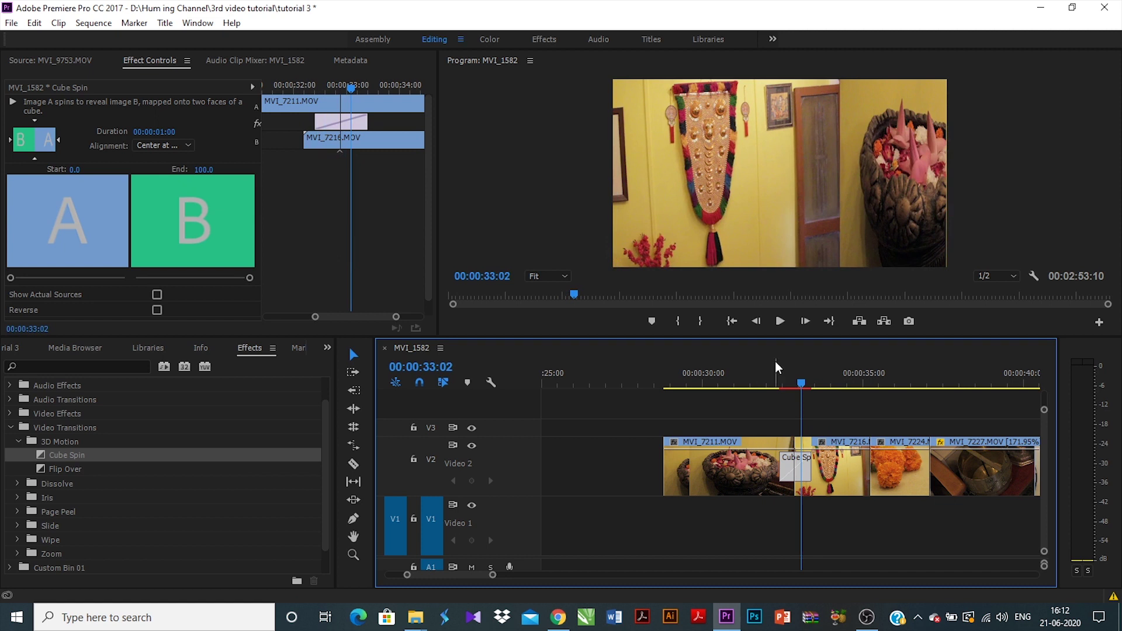
pyautogui.press('space')
pyautogui.press('space')
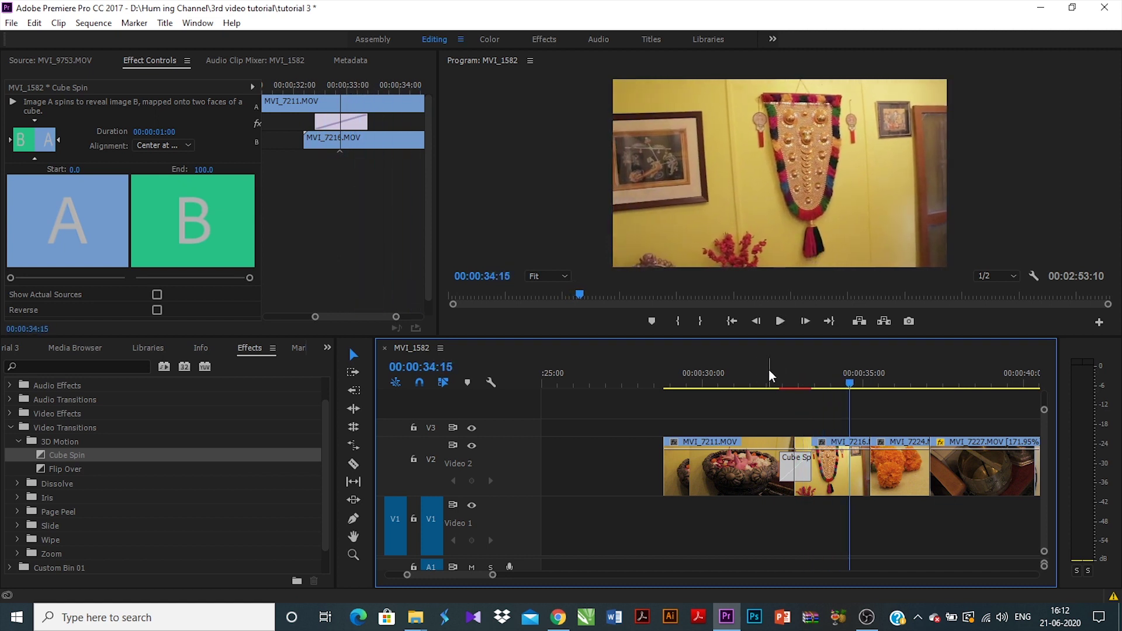
# - Apply the Flip Over transition at the cut between MVI_7216.MOV and MVI_7224.MOV
pyautogui.scroll(-2, 759, 461)
pyautogui.click(754, 444)
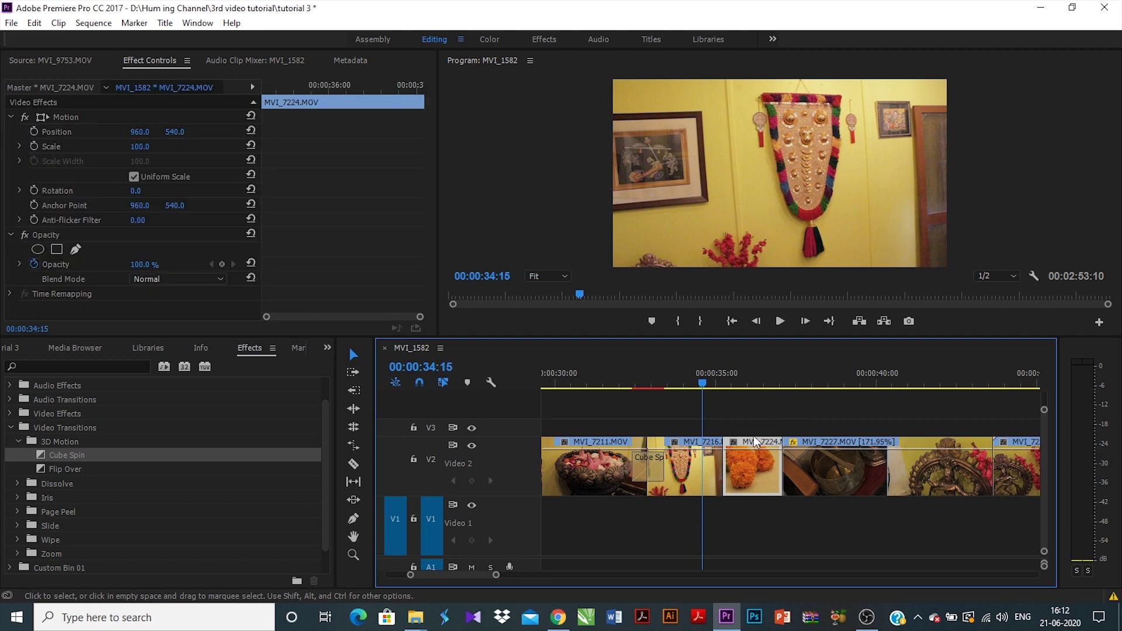
pyautogui.click(51, 470)
pyautogui.moveTo(55, 470); pyautogui.dragTo(731, 472)
# - Play back the Flip Over transition between MVI_7216.MOV and MVI_7224.MOV
pyautogui.moveTo(708, 381); pyautogui.dragTo(682, 384)
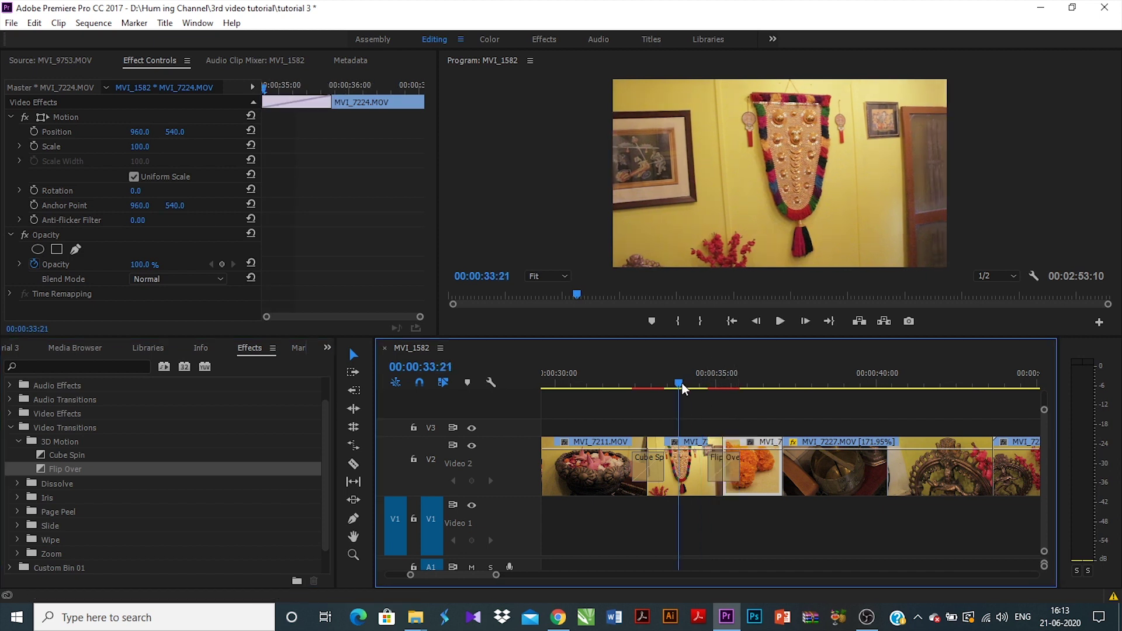
pyautogui.press('space')
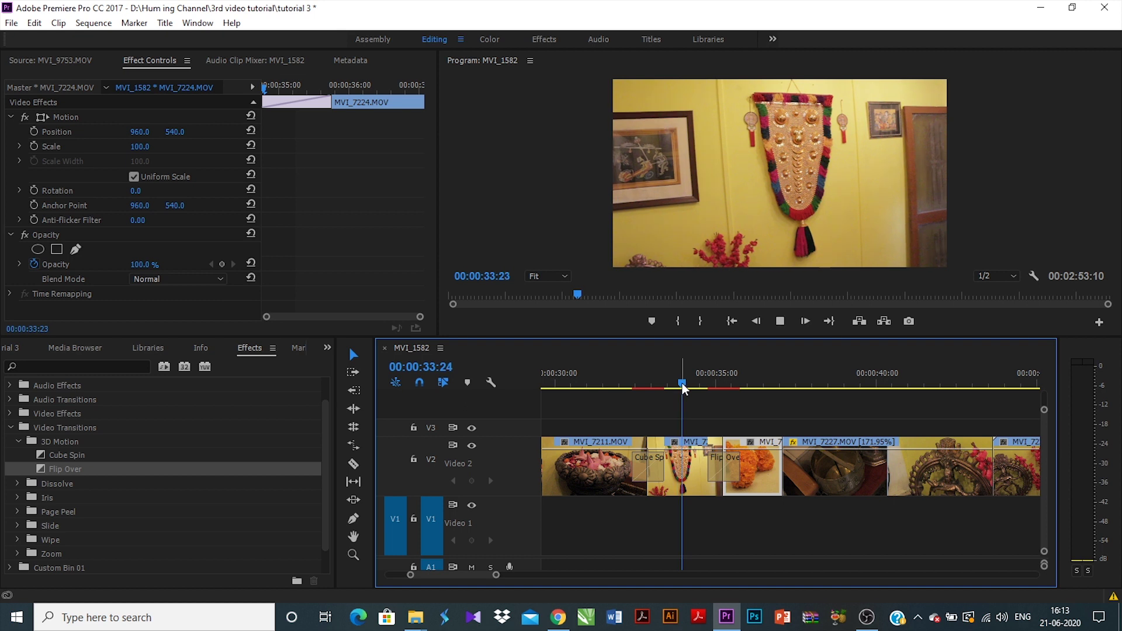
pyautogui.press('space')
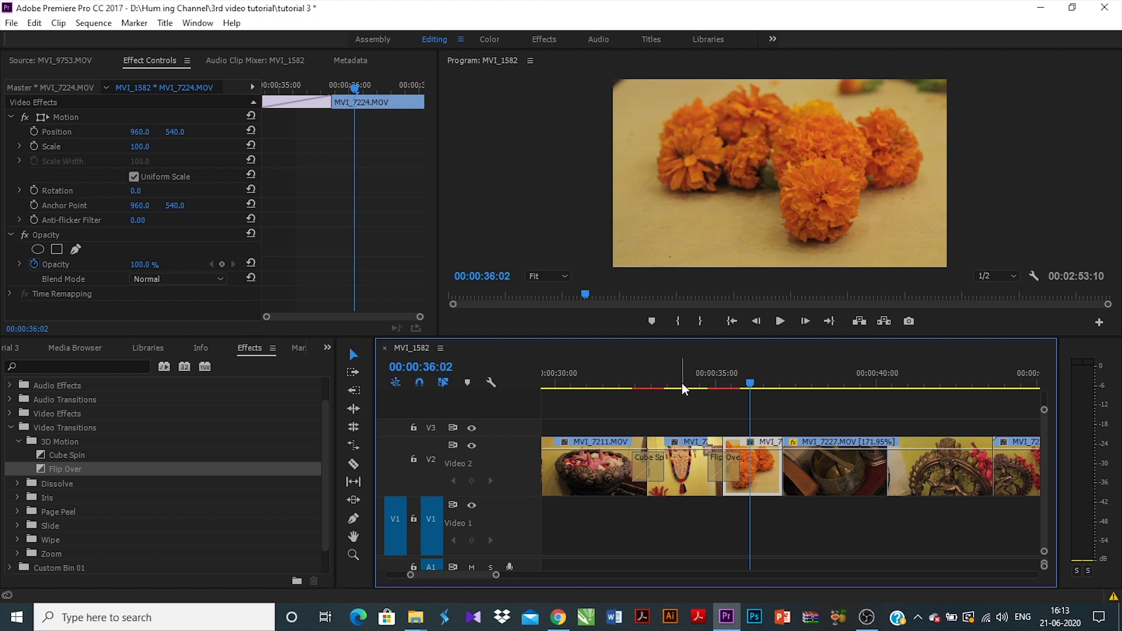
# - Apply the Additive Dissolve transition from the Dissolve group at the cut between MVI_7227.MOV and MVI_7228.MOV
pyautogui.scroll(-3, 568, 456)
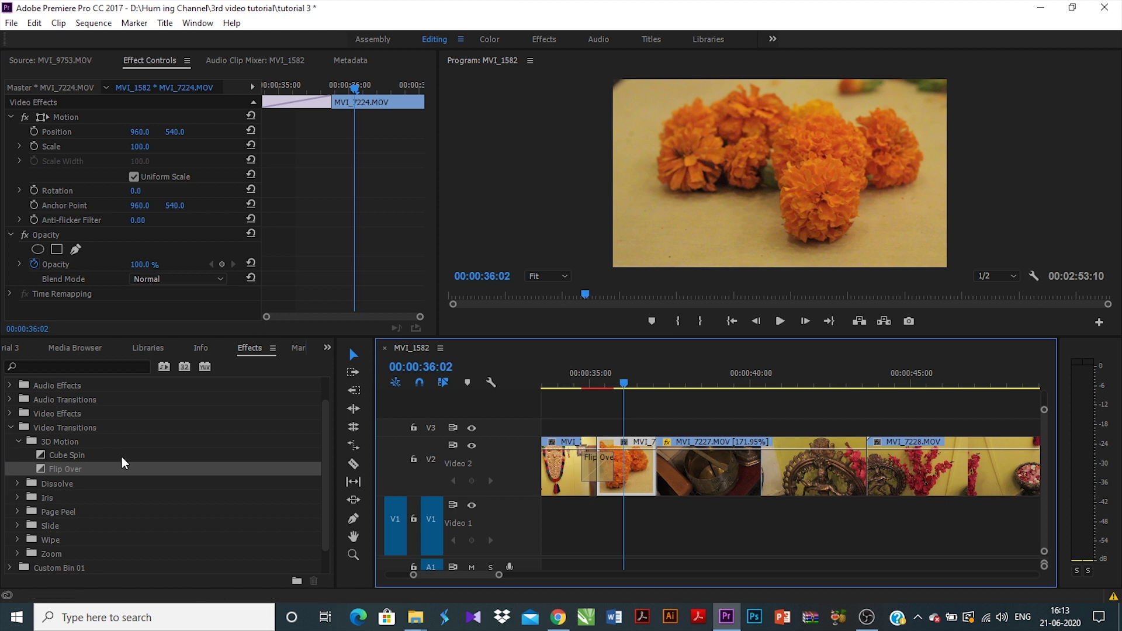
pyautogui.scroll(-1, 117, 461)
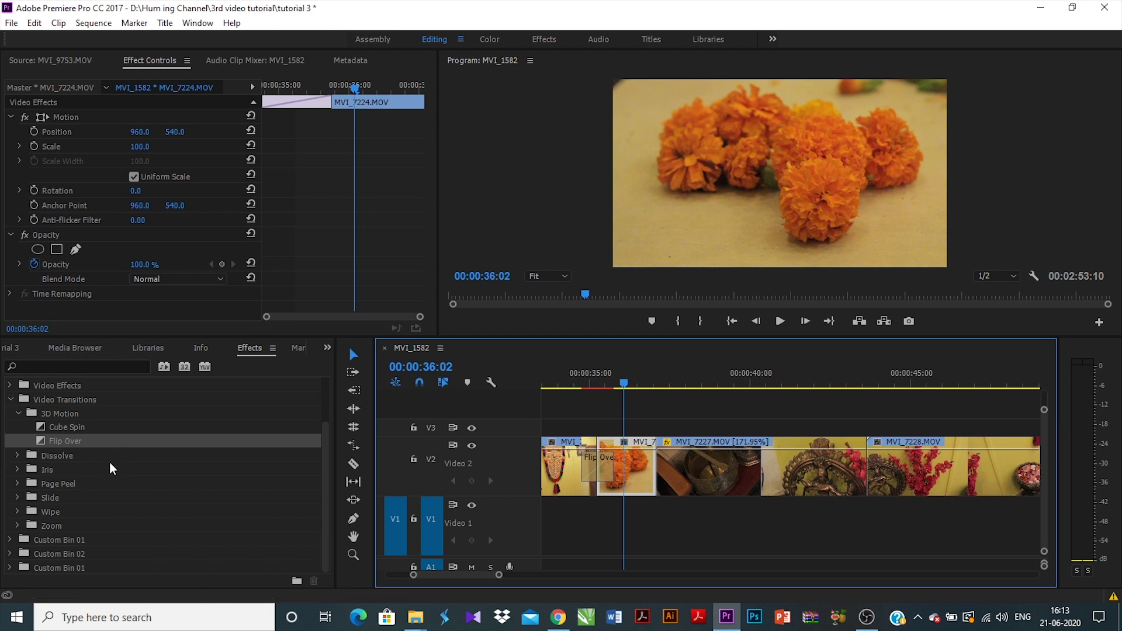
pyautogui.click(17, 456)
pyautogui.scroll(-2, 122, 443)
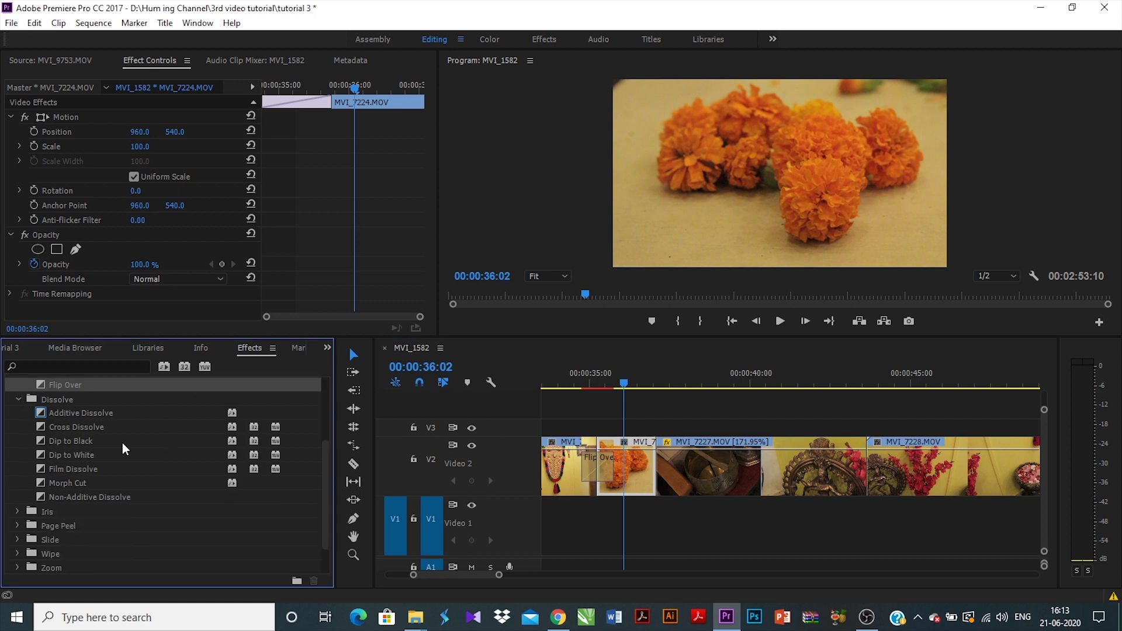
pyautogui.moveTo(80, 412); pyautogui.dragTo(872, 474)
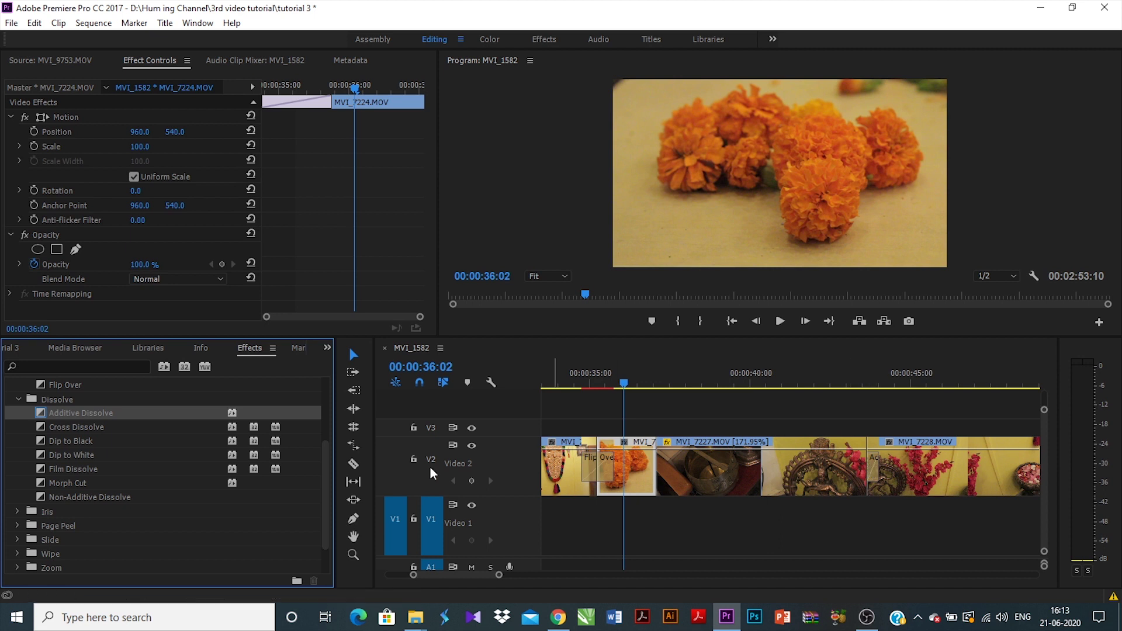
# - Play back the Additive Dissolve transition leading into MVI_7228.MOV
pyautogui.moveTo(815, 383); pyautogui.dragTo(847, 386)
pyautogui.press('space')
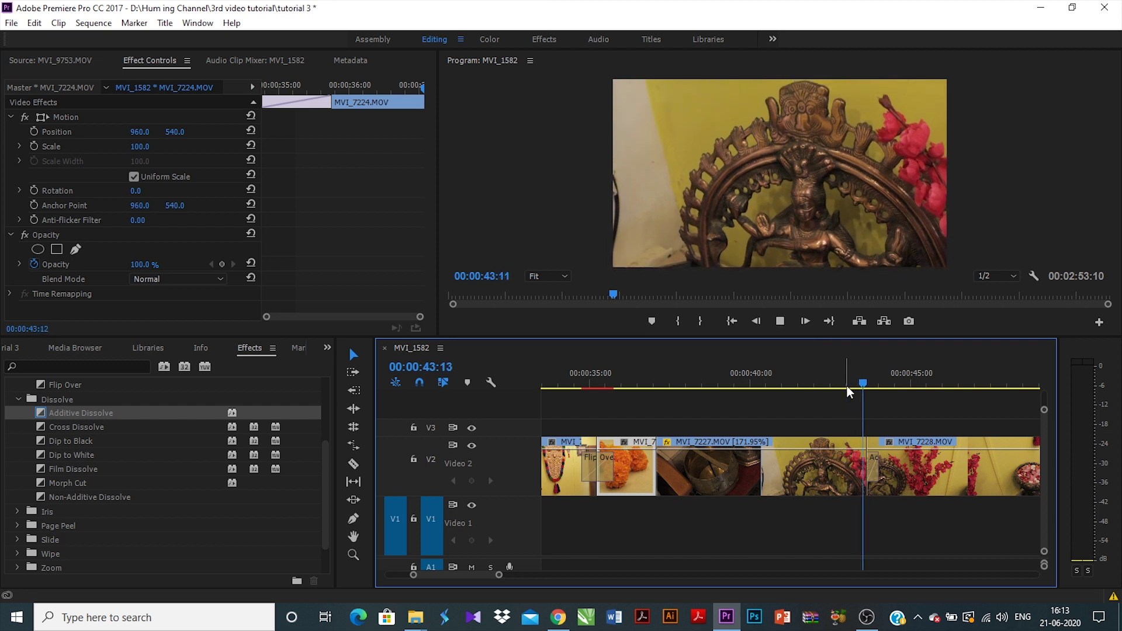
pyautogui.click(845, 379)
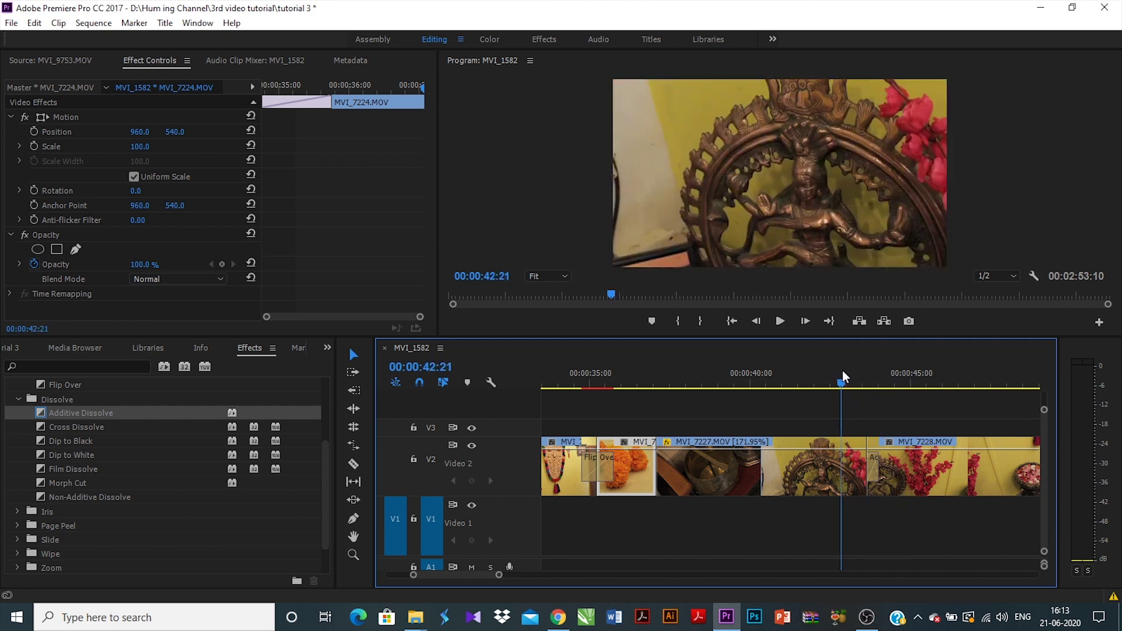
pyautogui.press('space')
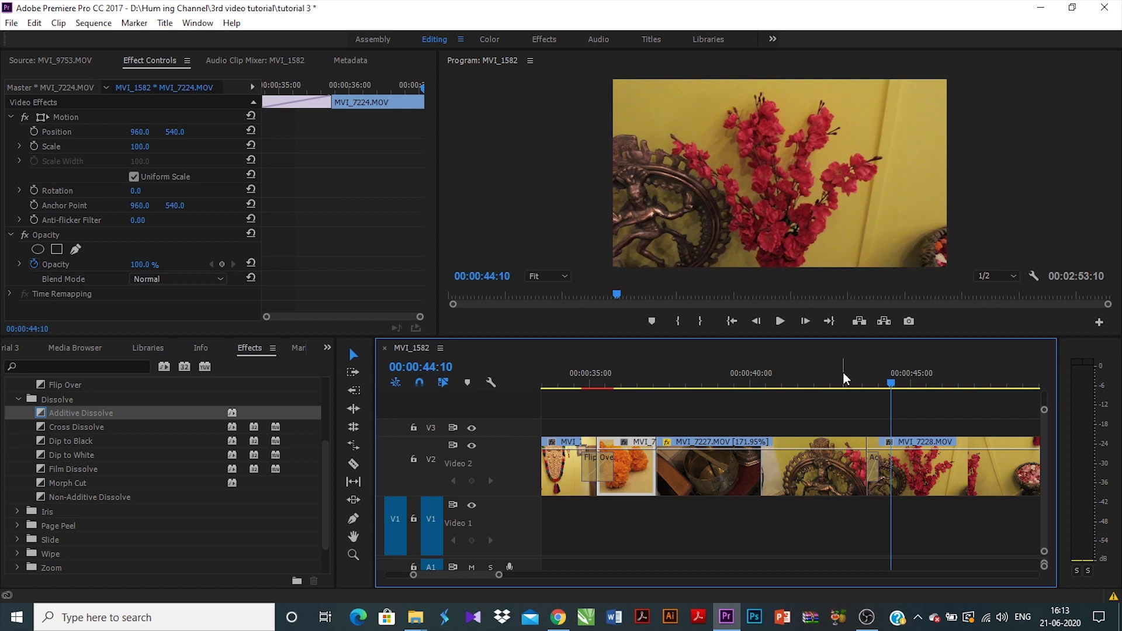
# - Apply the Cross Dissolve transition at the cut between MVI_7228.MOV and MVI_7246.MOV and preview it
pyautogui.scroll(-3, 869, 461)
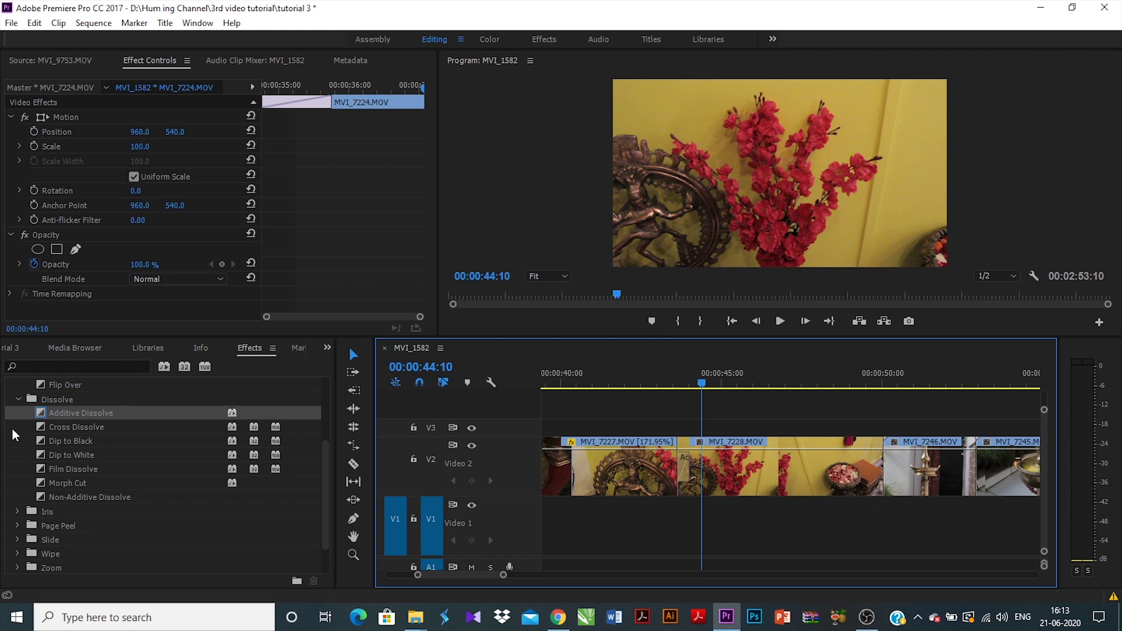
pyautogui.click(63, 428)
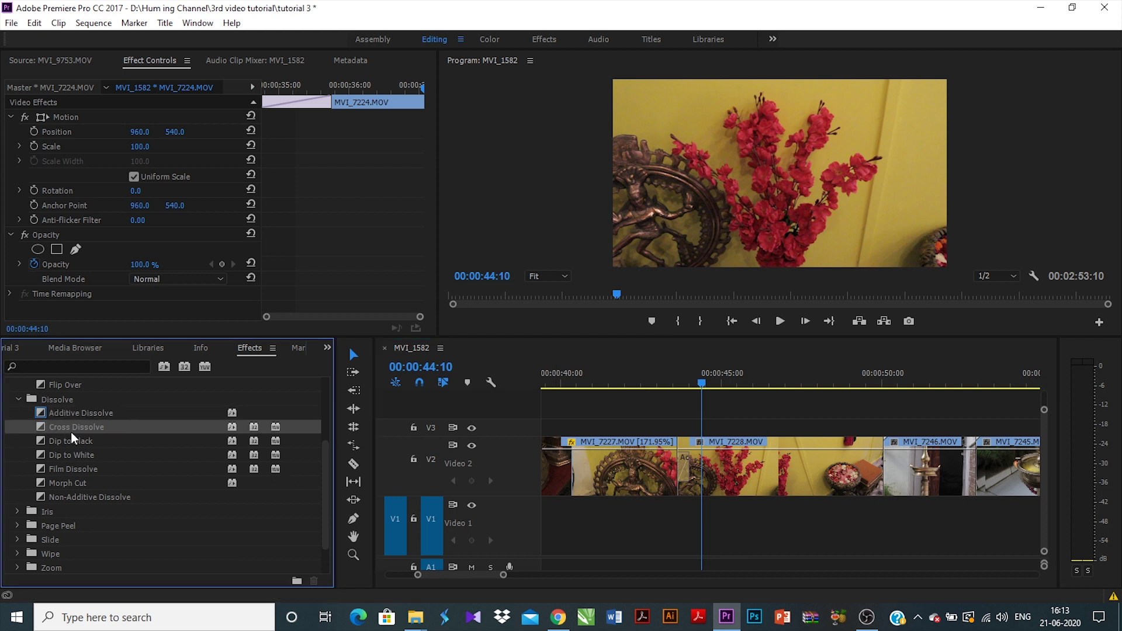
pyautogui.moveTo(69, 431); pyautogui.dragTo(884, 476)
pyautogui.moveTo(889, 380); pyautogui.dragTo(864, 379)
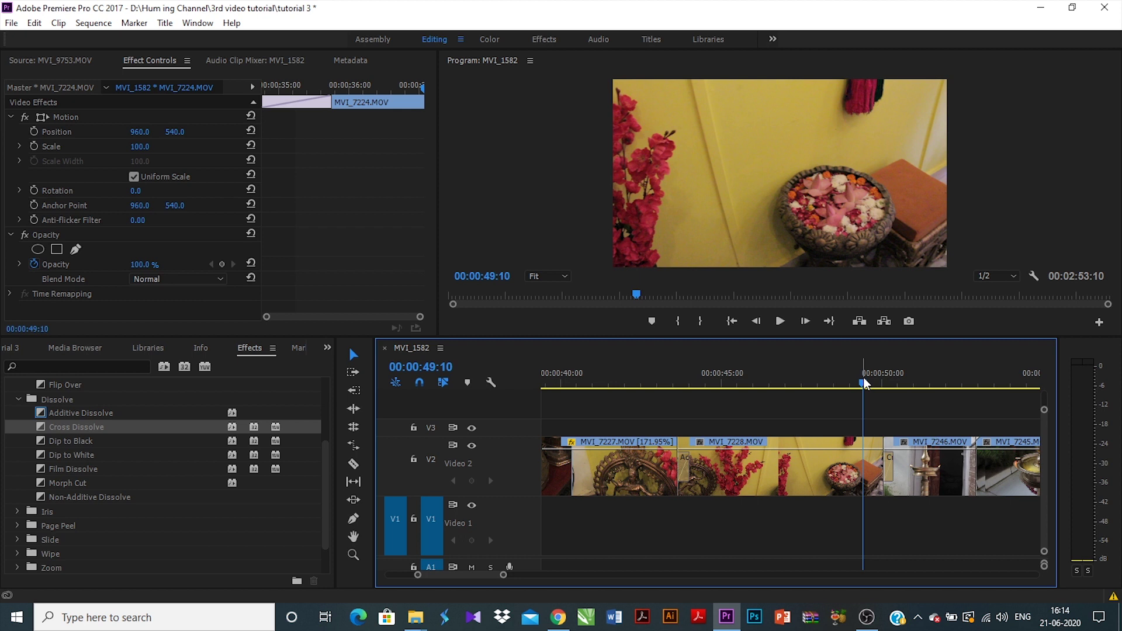
pyautogui.press('space')
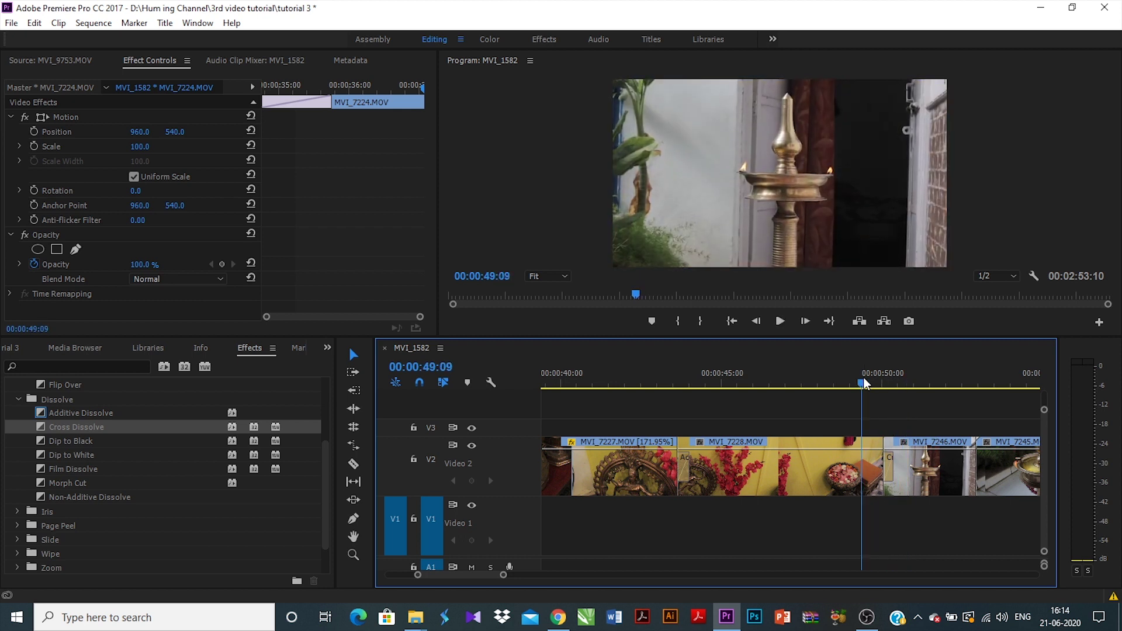
# - Apply the Dip to Black transition at the cut between MVI_7246.MOV and MVI_7245.MOV and preview it
pyautogui.moveTo(81, 442); pyautogui.dragTo(739, 478)
pyautogui.press('space')
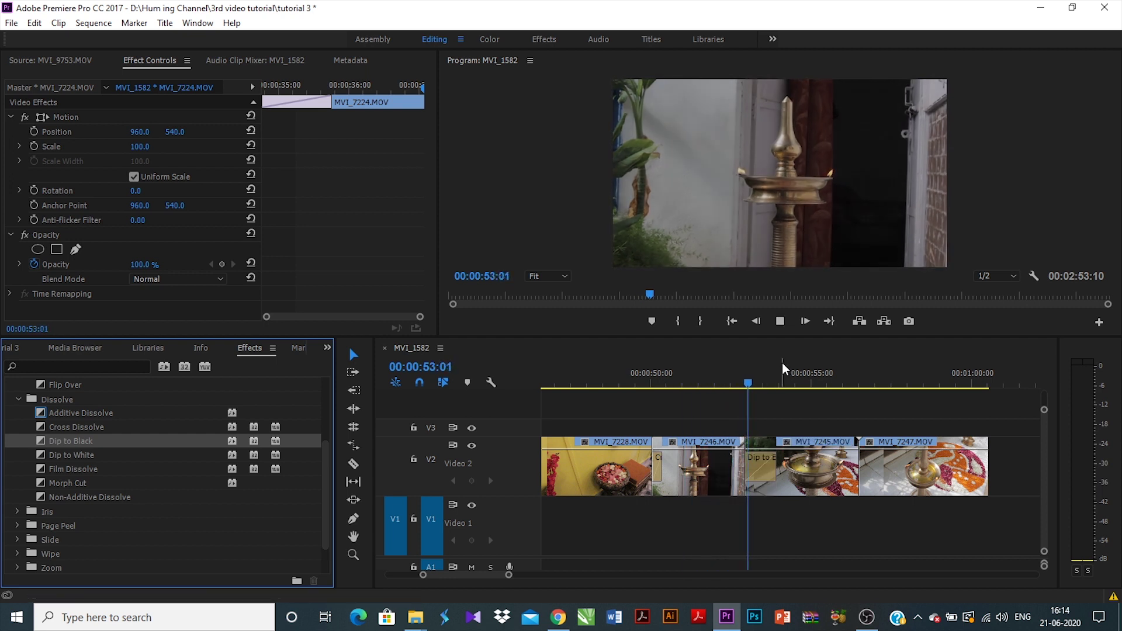
pyautogui.press('space')
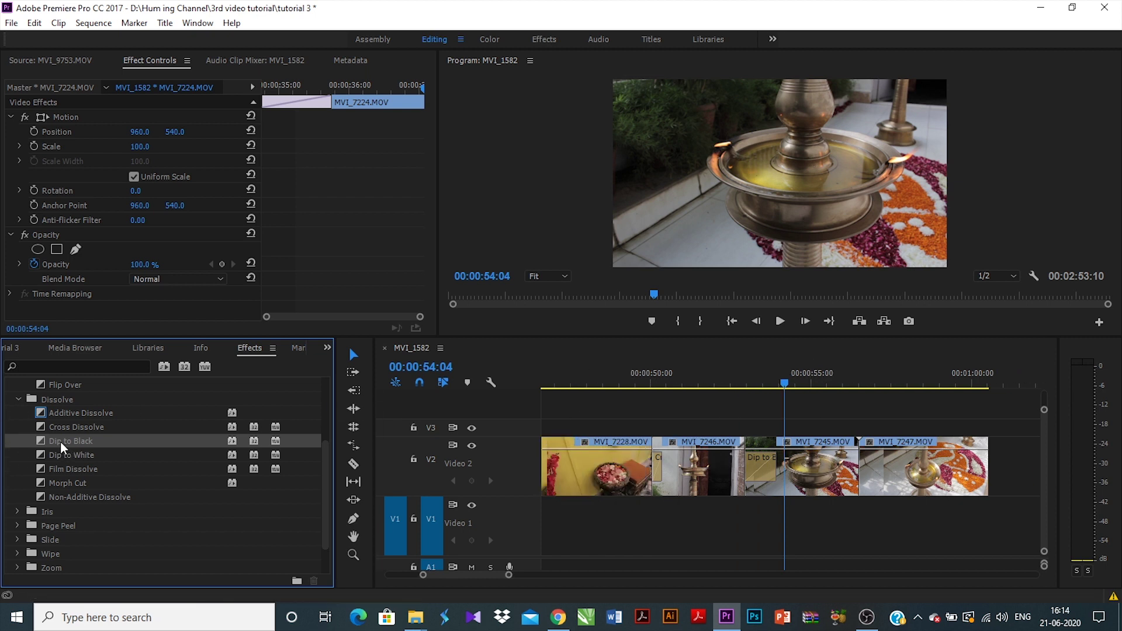
# - Replace the transition between MVI_7246.MOV and MVI_7245.MOV with Dip to White and preview it
pyautogui.moveTo(58, 457); pyautogui.dragTo(749, 476)
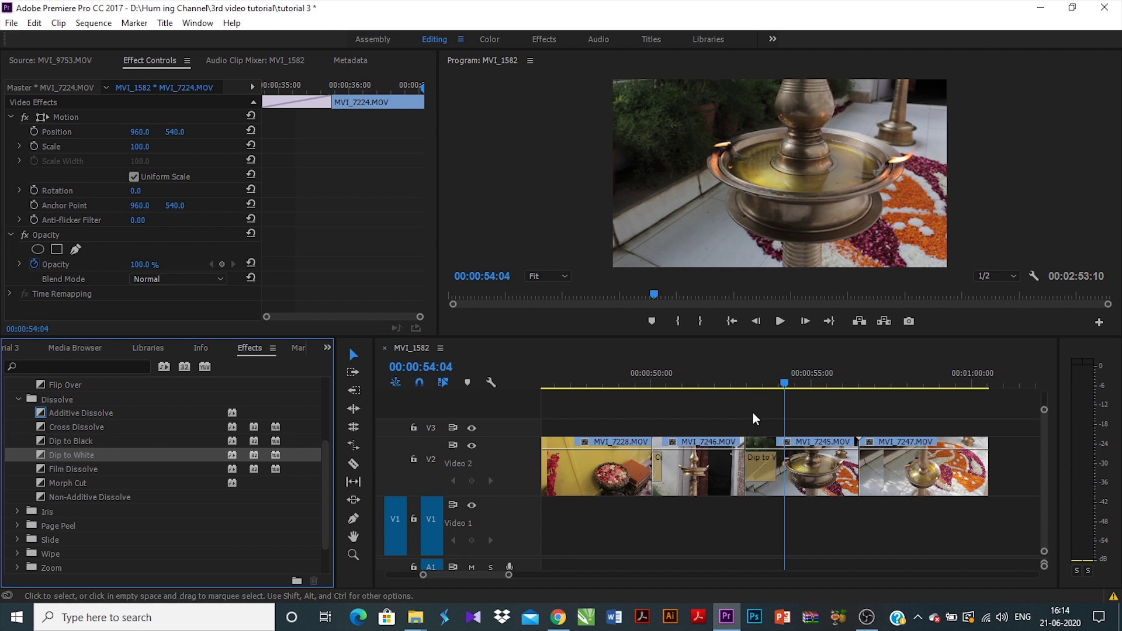
pyautogui.moveTo(734, 372); pyautogui.dragTo(725, 374)
pyautogui.press('space')
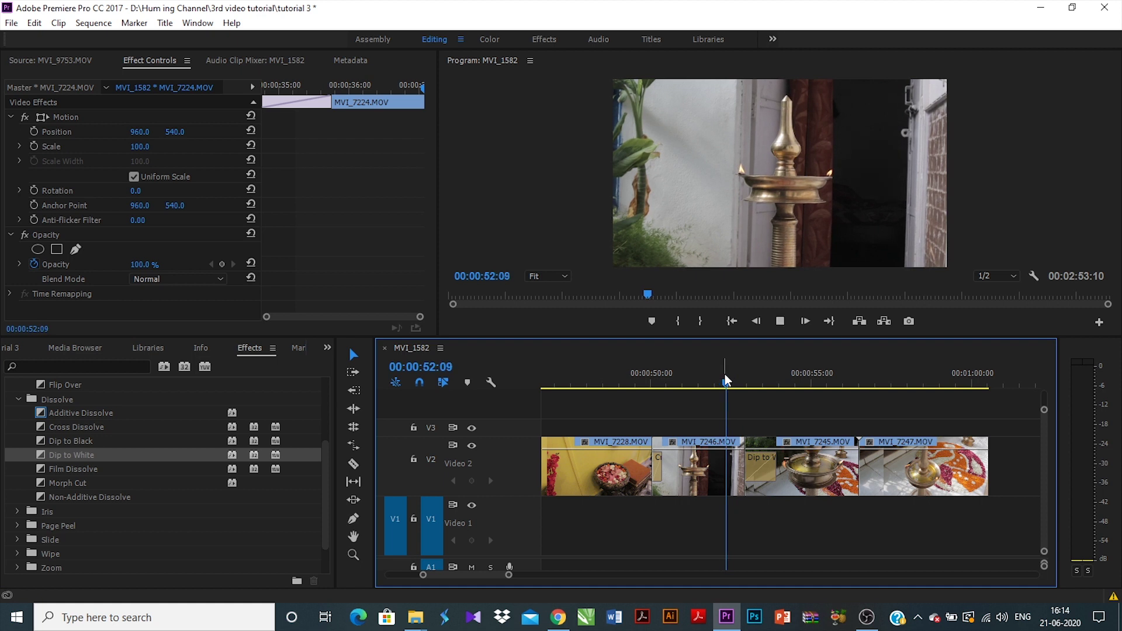
pyautogui.press('space')
pyautogui.moveTo(735, 372); pyautogui.dragTo(780, 387)
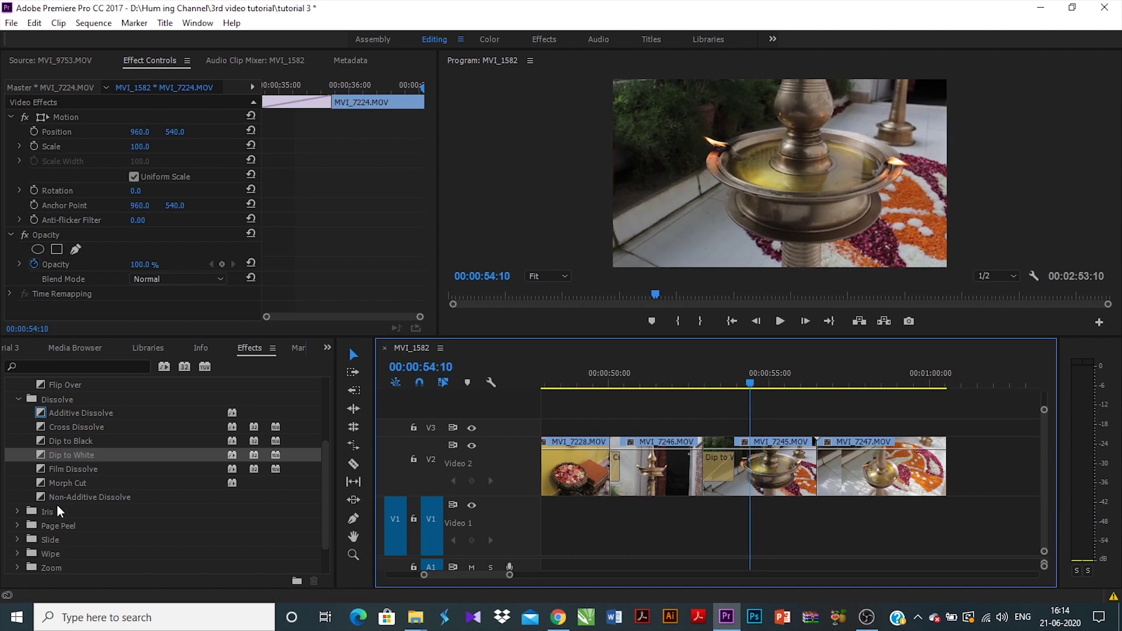
# - Apply Film Dissolve between MVI_7245.MOV and MVI_7247.MOV, accepting repeated frames, and render the sequence's video previews
pyautogui.moveTo(73, 471); pyautogui.dragTo(812, 474)
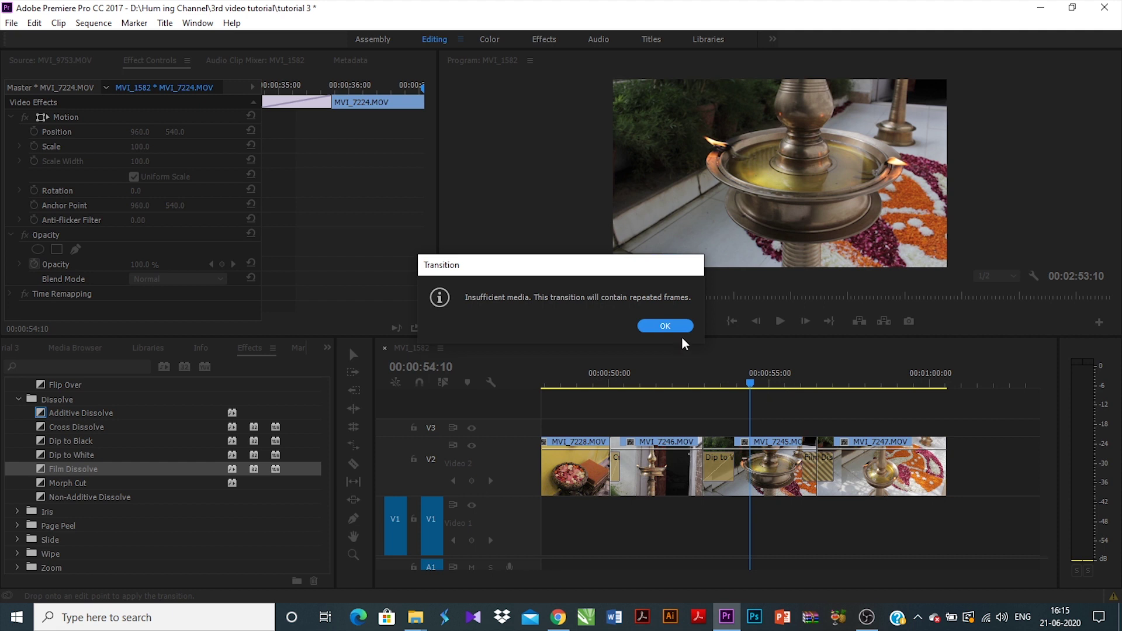
pyautogui.click(661, 326)
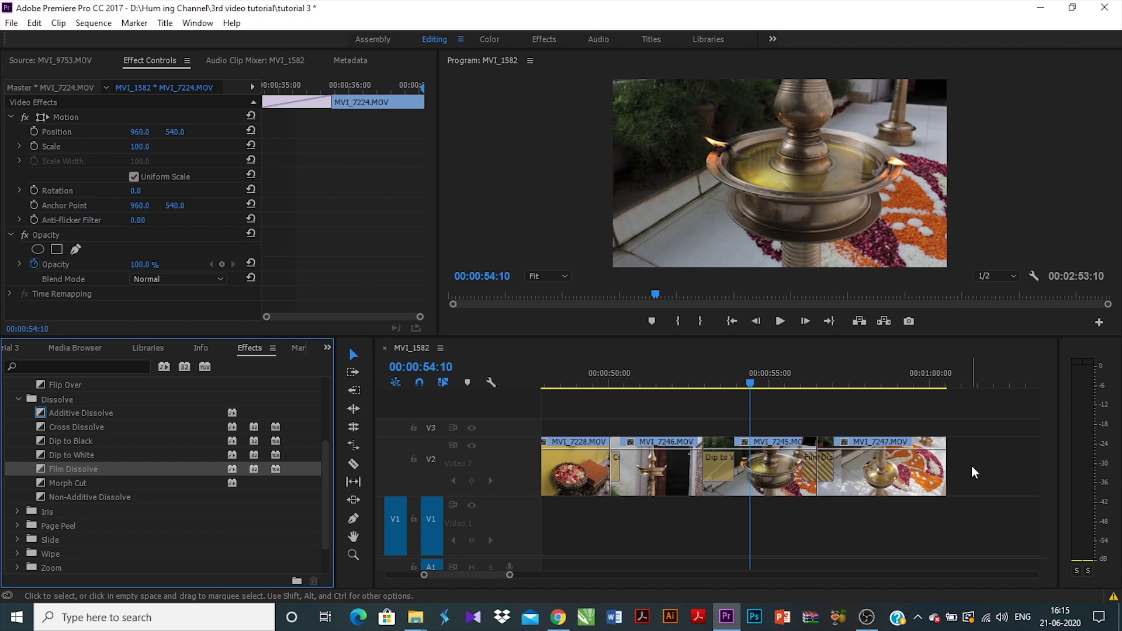
pyautogui.press('Return')
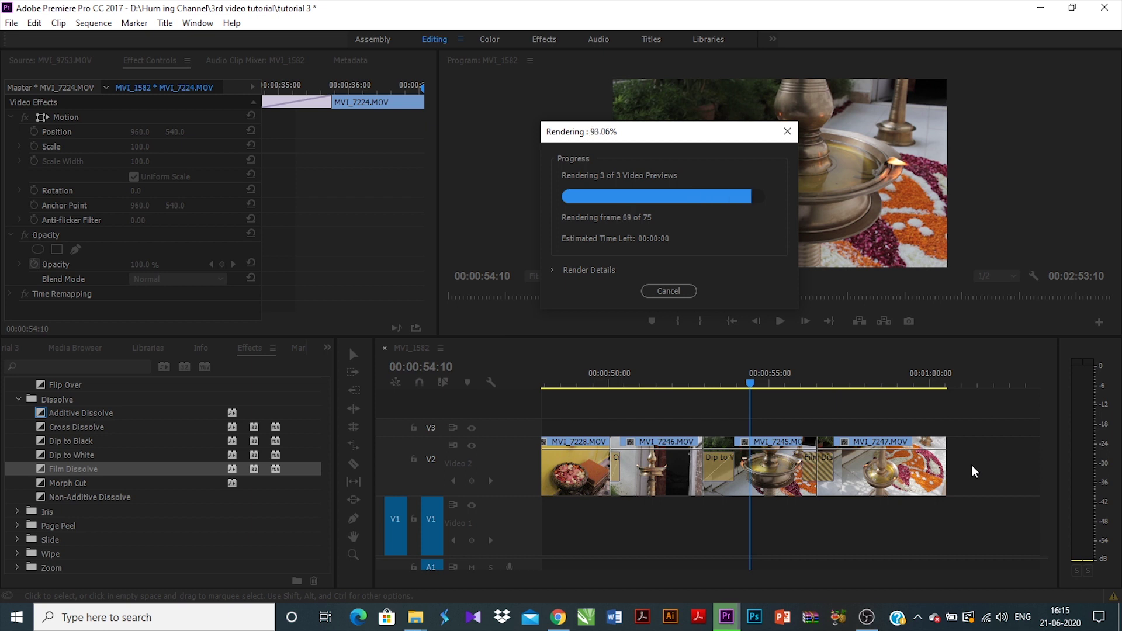
# - Play back and scrub through the Film Dissolve transition between MVI_7245.MOV and MVI_7247.MOV
pyautogui.scroll(-3, 935, 490)
pyautogui.scroll(-9, 876, 474)
pyautogui.scroll(1, 781, 453)
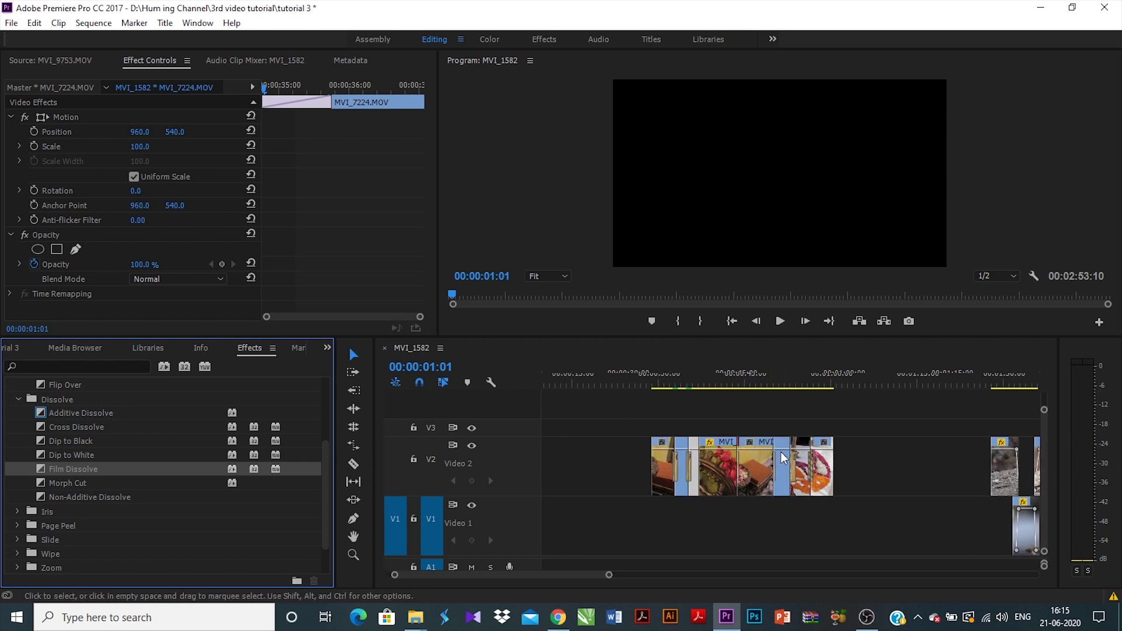
pyautogui.scroll(4, 782, 457)
pyautogui.moveTo(900, 377); pyautogui.dragTo(893, 377)
pyautogui.press('space')
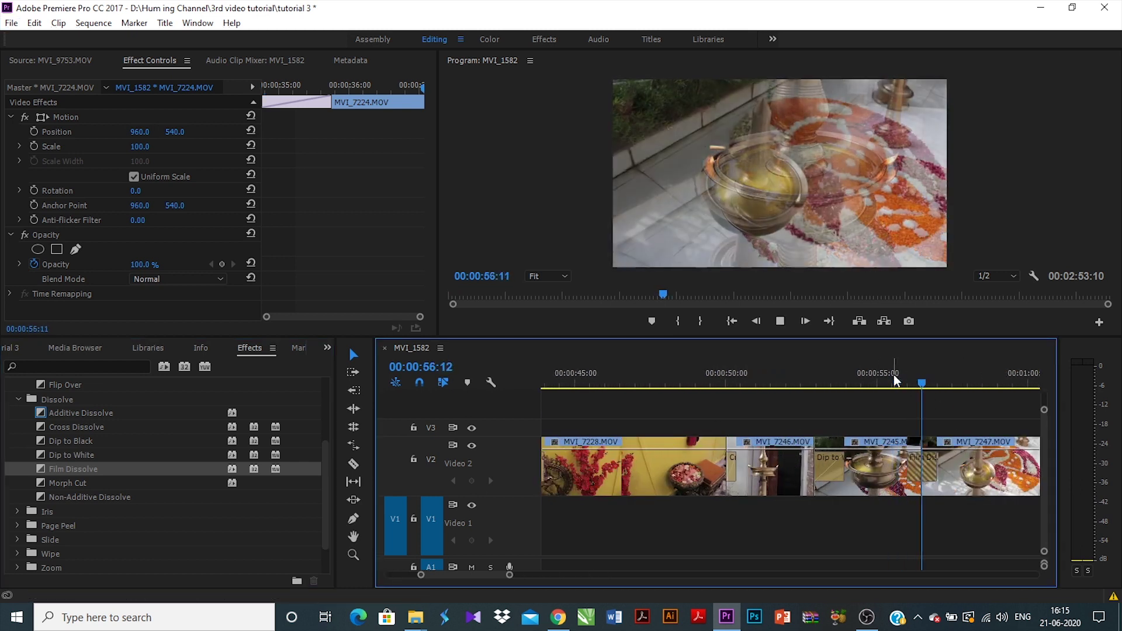
pyautogui.press('space')
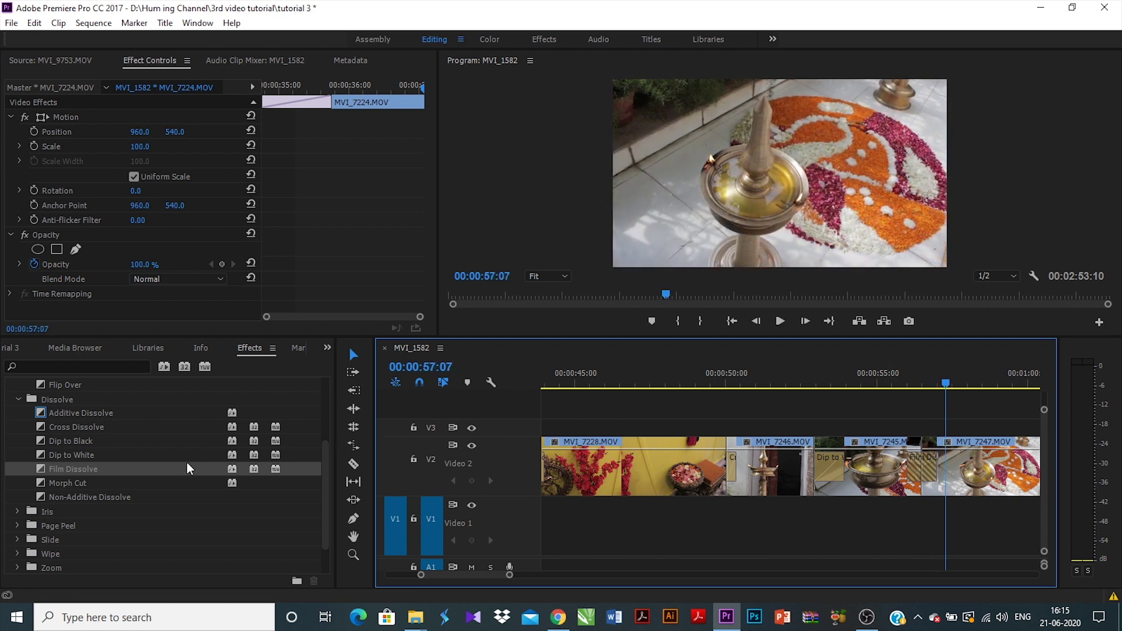
pyautogui.scroll(-4, 648, 521)
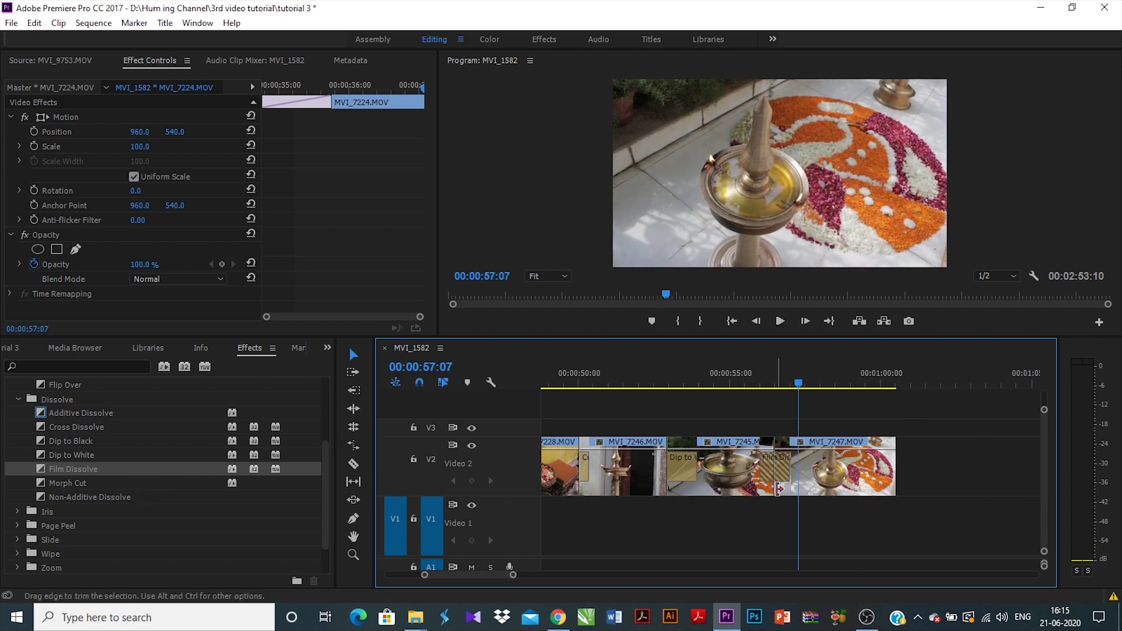
pyautogui.moveTo(753, 382); pyautogui.dragTo(845, 384)
pyautogui.scroll(-2, 114, 470)
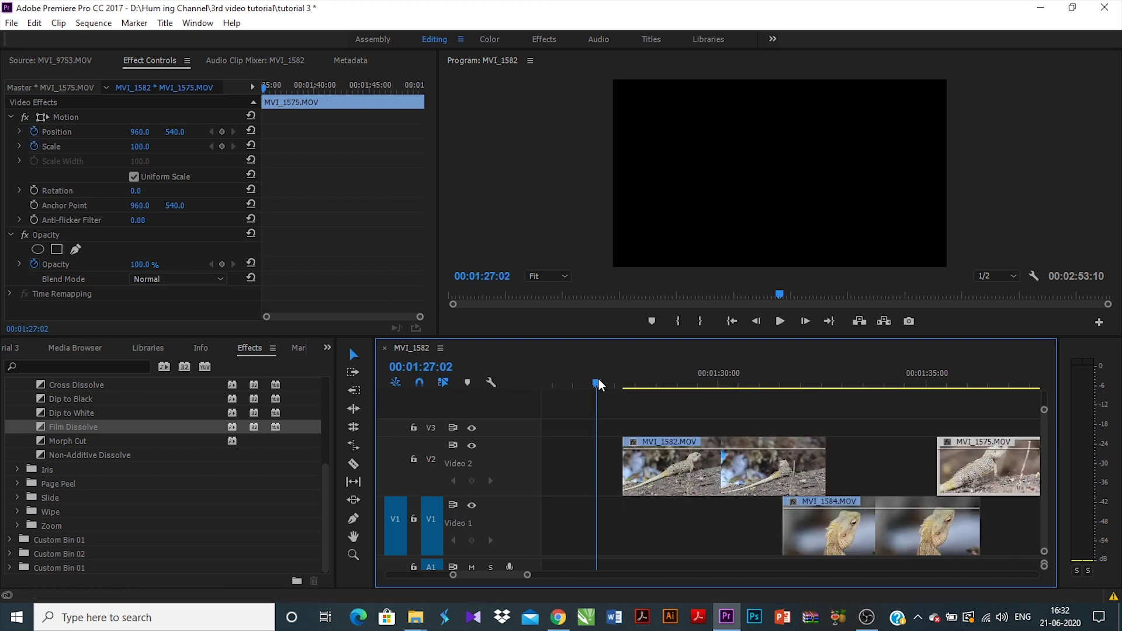
# - Play and scrub through the end of MVI_1582.MOV where it overlaps MVI_1584.MOV
pyautogui.click(644, 378)
pyautogui.moveTo(664, 376); pyautogui.dragTo(682, 426)
pyautogui.moveTo(754, 420); pyautogui.dragTo(727, 419)
pyautogui.press('space')
pyautogui.press('space')
pyautogui.moveTo(762, 395)
pyautogui.mouseDown()
pyautogui.moveTo(781, 397)
pyautogui.moveTo(760, 412)
pyautogui.moveTo(780, 416)
pyautogui.moveTo(780, 387)
pyautogui.mouseUp()
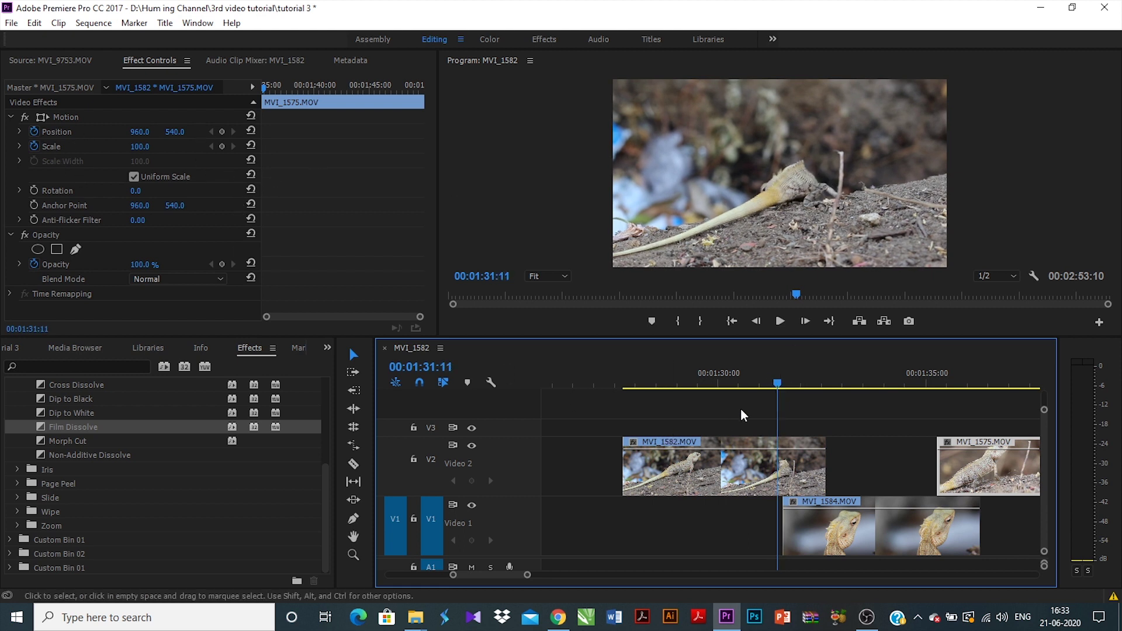
pyautogui.moveTo(779, 384); pyautogui.dragTo(769, 414)
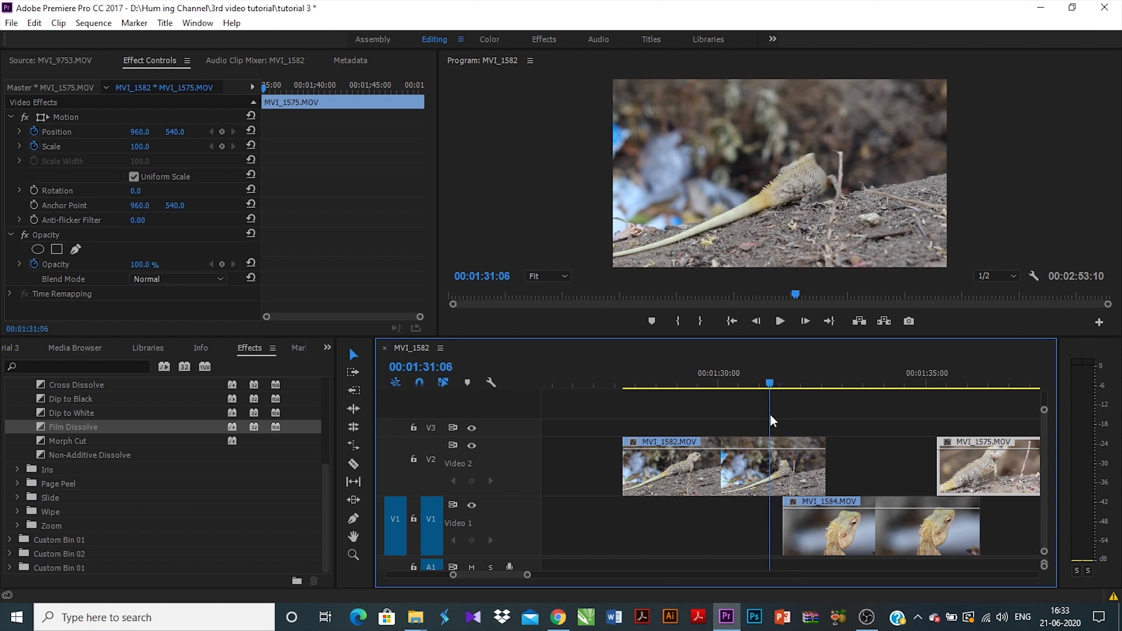
# - Add Position and Scale keyframes near the end of MVI_1582.MOV and shift both earlier to about 00:01:31:06
pyautogui.click(757, 452)
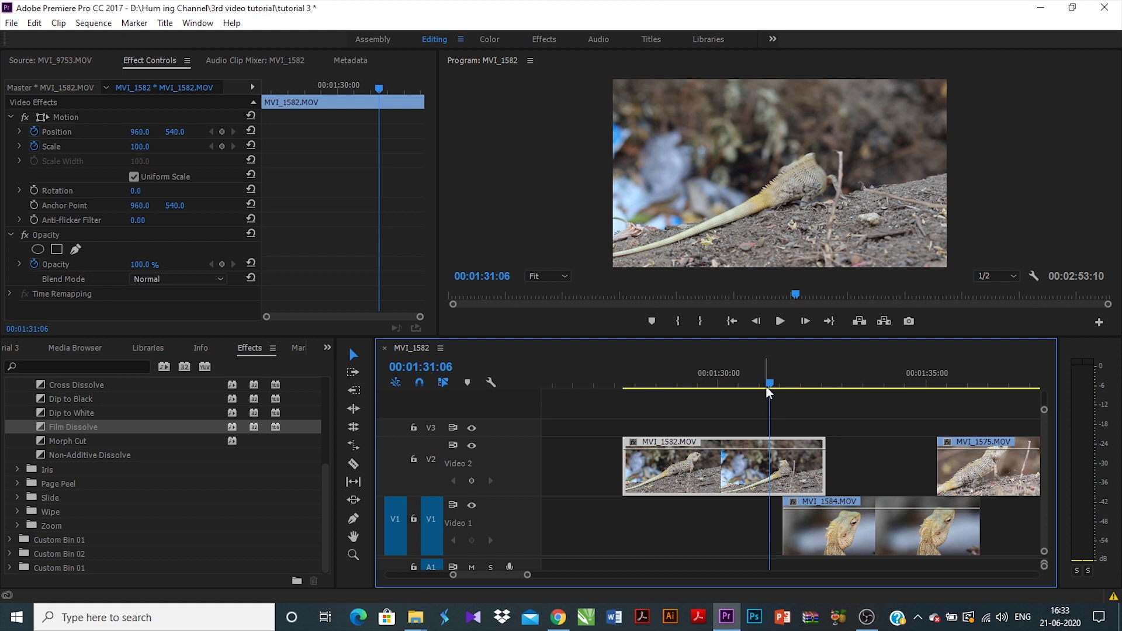
pyautogui.moveTo(767, 385); pyautogui.dragTo(813, 394)
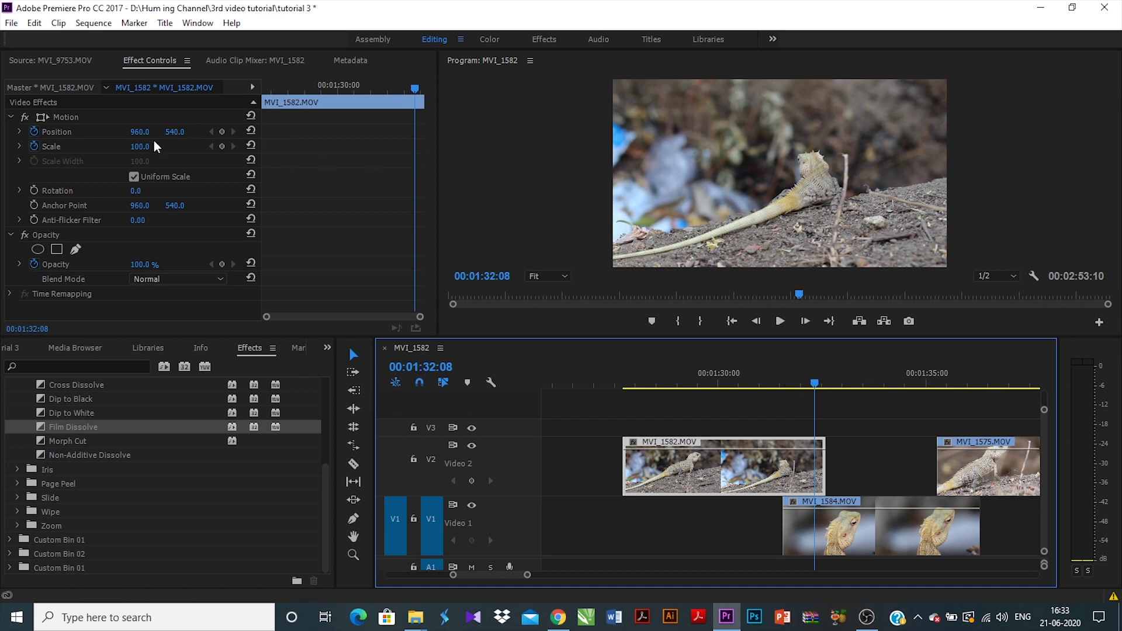
pyautogui.click(221, 132)
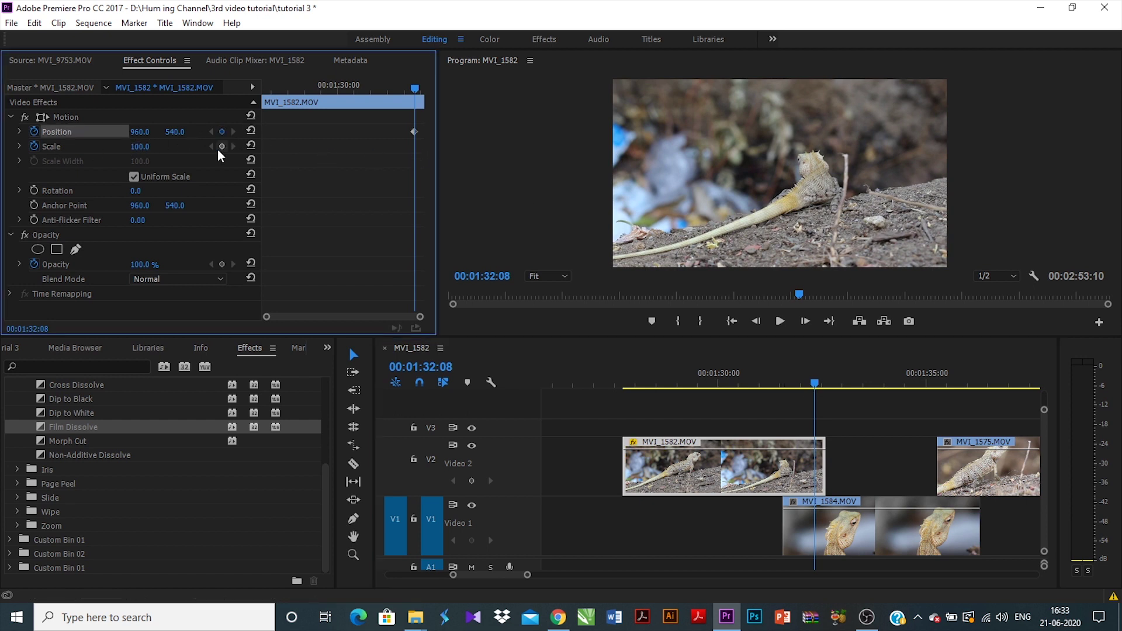
pyautogui.click(222, 147)
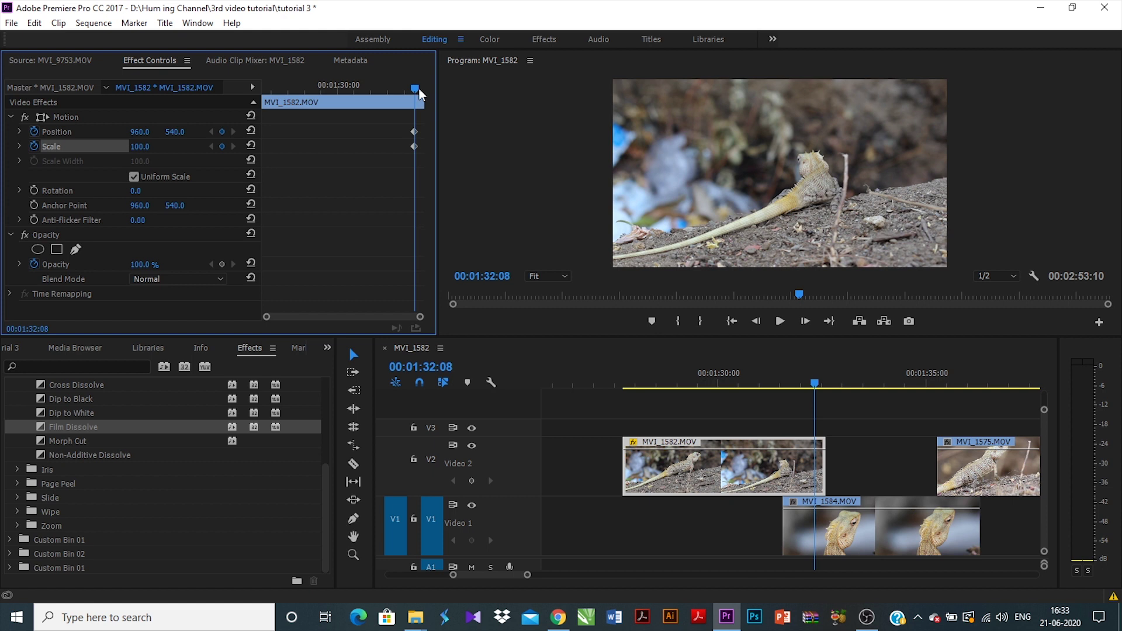
pyautogui.moveTo(415, 86); pyautogui.dragTo(427, 86)
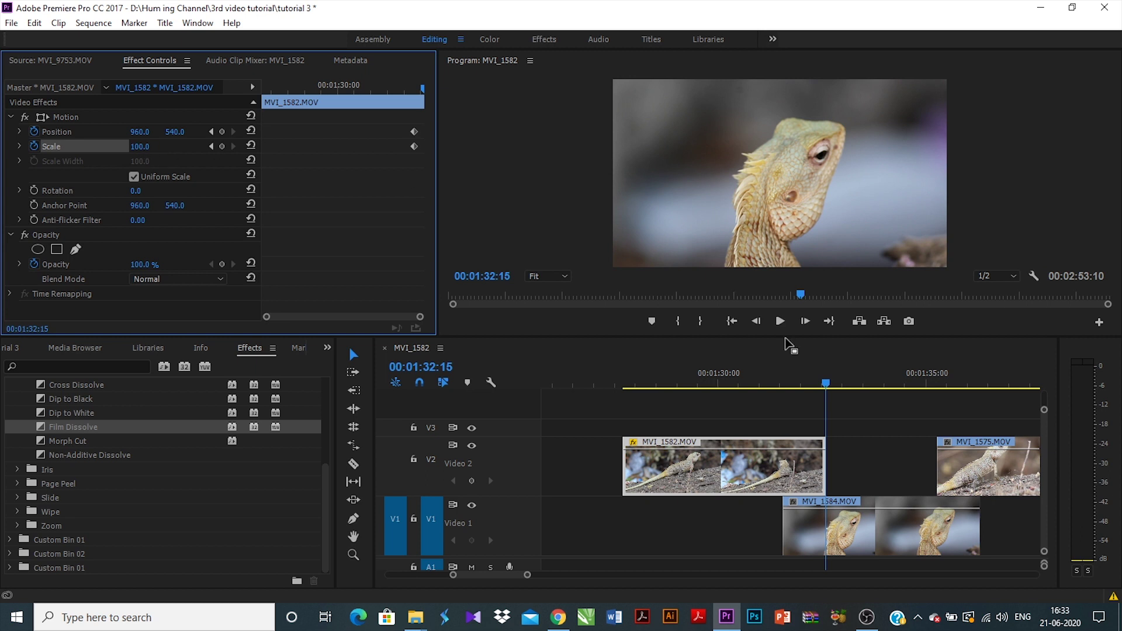
pyautogui.moveTo(825, 384); pyautogui.dragTo(818, 384)
pyautogui.moveTo(386, 127)
pyautogui.mouseDown()
pyautogui.moveTo(416, 163)
pyautogui.moveTo(380, 146)
pyautogui.mouseUp()
# - At 00:01:32:10, set MVI_1582.MOV's Scale to 273 and its Position to 644, 394
pyautogui.moveTo(417, 87); pyautogui.dragTo(418, 105)
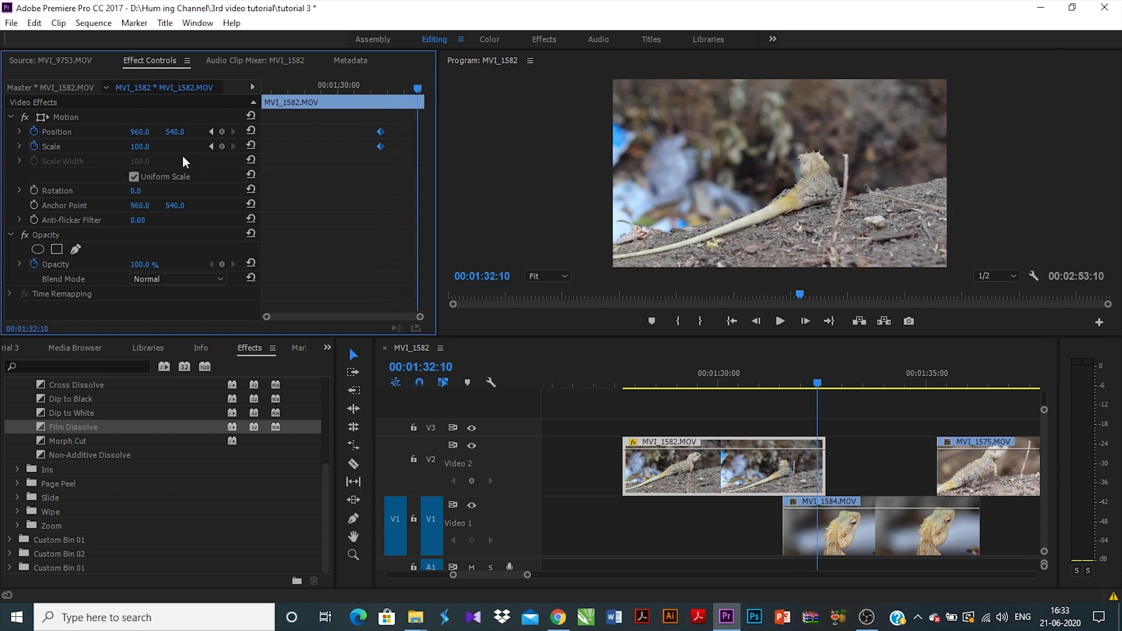
pyautogui.moveTo(140, 147); pyautogui.dragTo(0, 132)
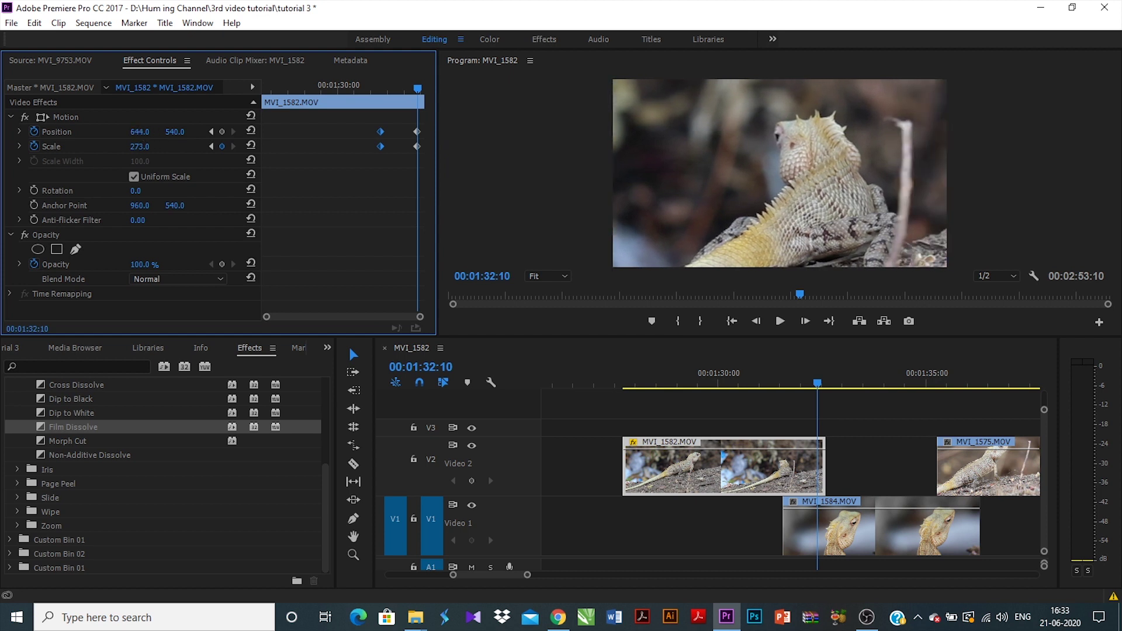
pyautogui.moveTo(175, 132); pyautogui.dragTo(132, 132)
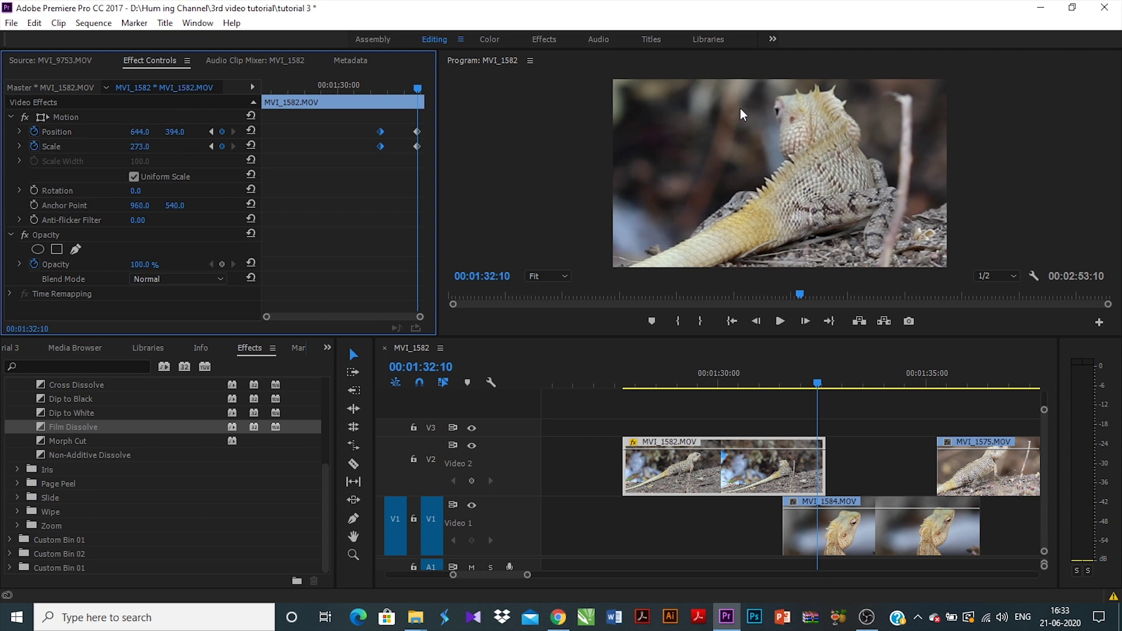
pyautogui.click(775, 179)
pyautogui.moveTo(826, 159); pyautogui.dragTo(670, 194)
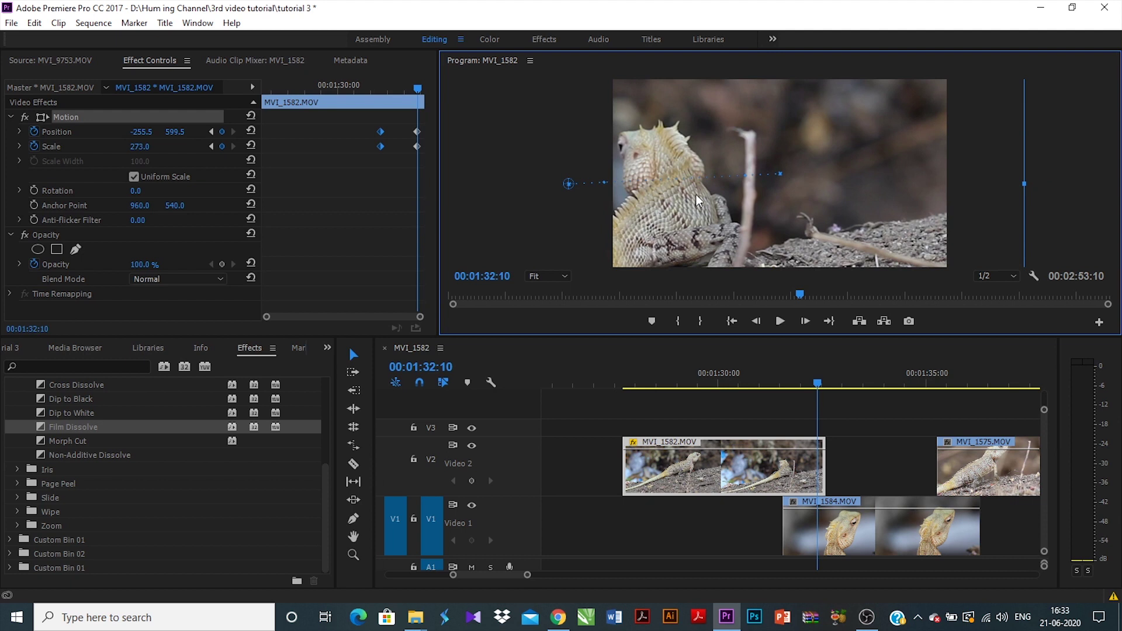
pyautogui.hotkey('ctrl', 'z')
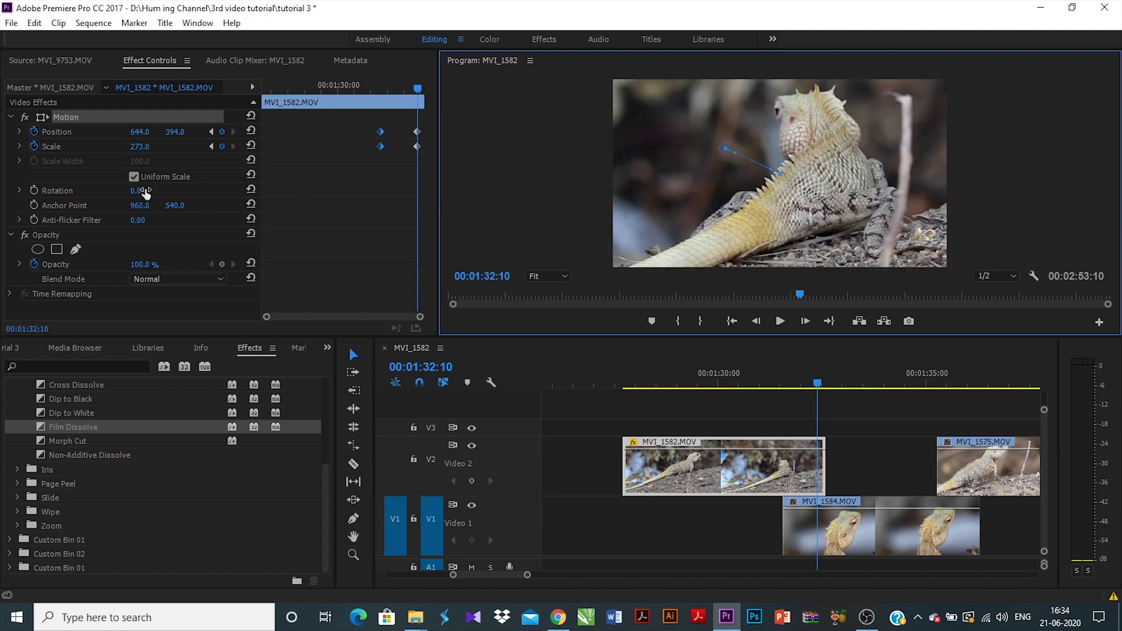
pyautogui.click(111, 131)
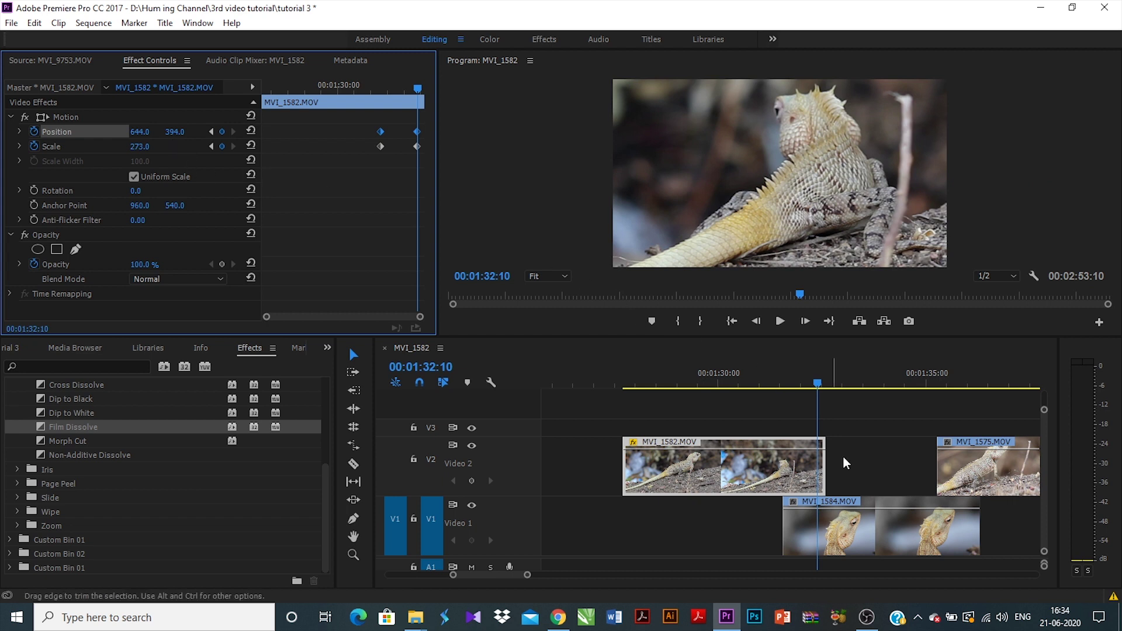
# - Move MVI_1582.MOV's ending Position and Scale keyframes to the very end of the clip
pyautogui.click(815, 385)
pyautogui.moveTo(815, 385)
pyautogui.mouseDown()
pyautogui.moveTo(699, 384)
pyautogui.moveTo(824, 365)
pyautogui.moveTo(814, 367)
pyautogui.mouseUp()
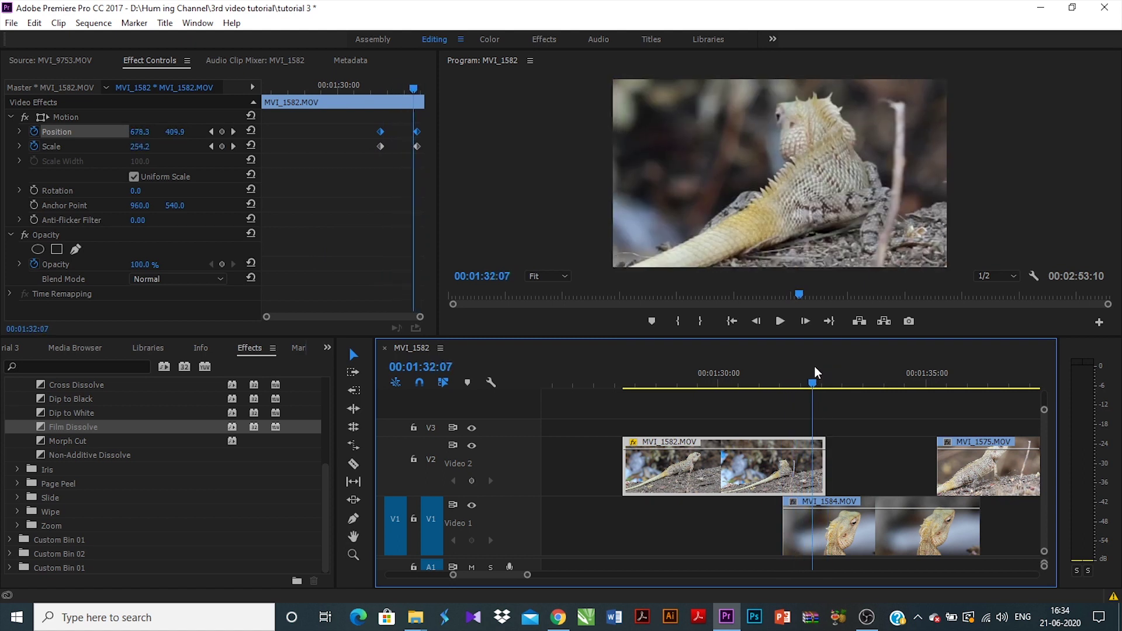
pyautogui.moveTo(404, 124); pyautogui.dragTo(512, 145)
# - Keyframe MVI_1582.MOV's Opacity to fade from 100% at about 00:01:32:08 to 0% at the end of the clip
pyautogui.moveTo(407, 92)
pyautogui.mouseDown()
pyautogui.moveTo(391, 89)
pyautogui.moveTo(410, 89)
pyautogui.mouseUp()
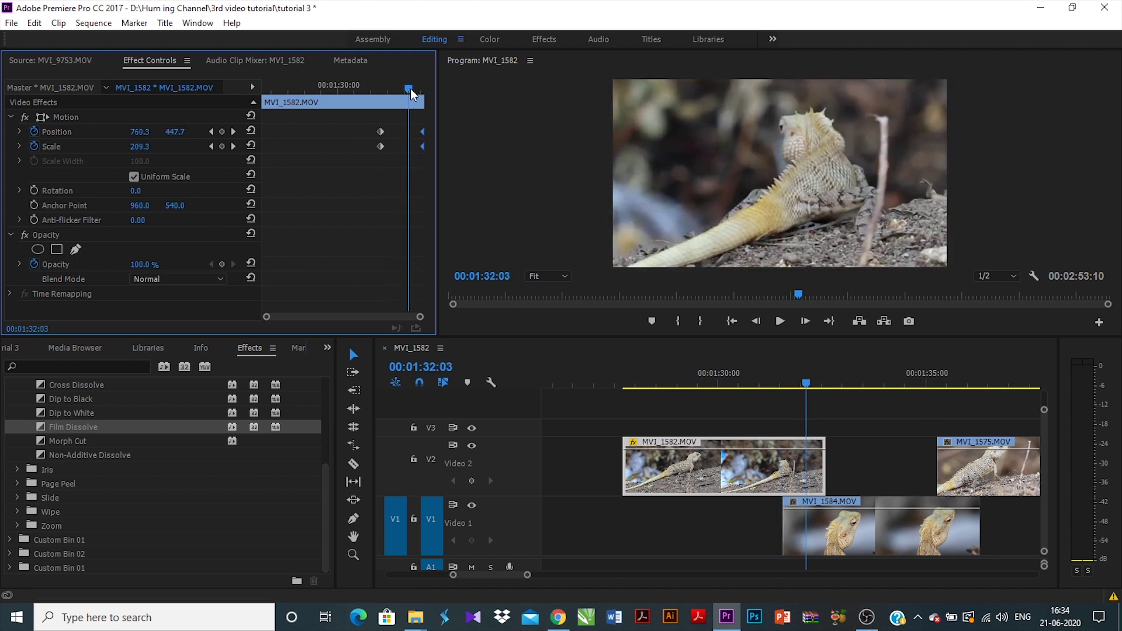
pyautogui.moveTo(139, 265); pyautogui.dragTo(149, 266)
pyautogui.moveTo(409, 95); pyautogui.dragTo(456, 89)
pyautogui.click(140, 264)
pyautogui.write('0')
pyautogui.press('Return')
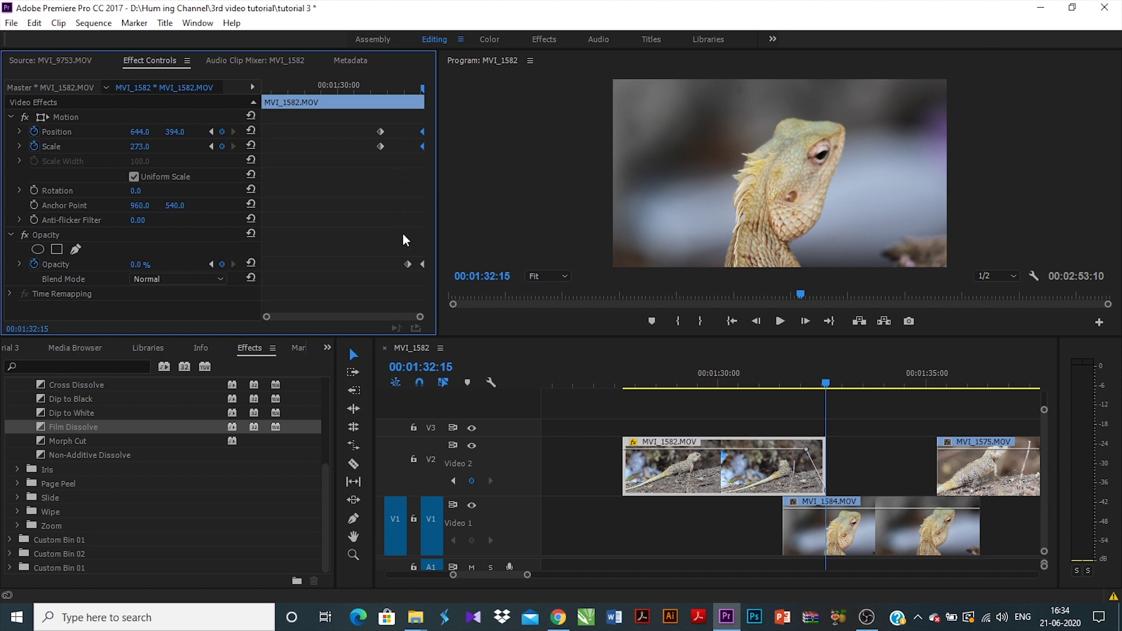
pyautogui.moveTo(407, 270); pyautogui.dragTo(413, 270)
# - Play back the keyframed zoom and fade from MVI_1582.MOV into MVI_1584.MOV
pyautogui.moveTo(418, 86); pyautogui.dragTo(398, 89)
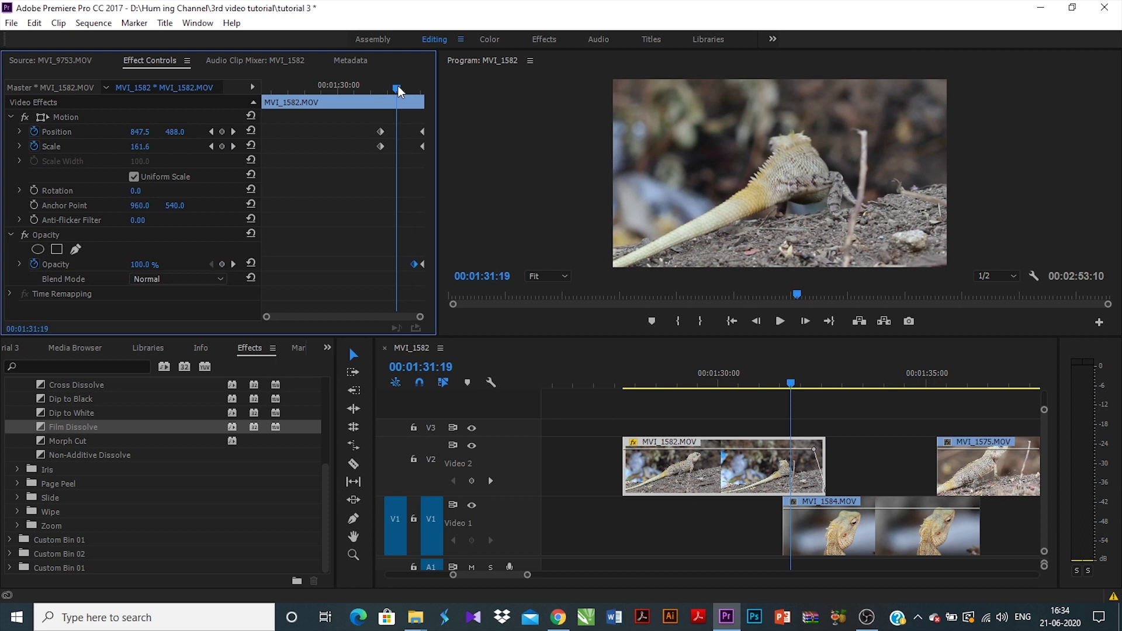
pyautogui.press('space')
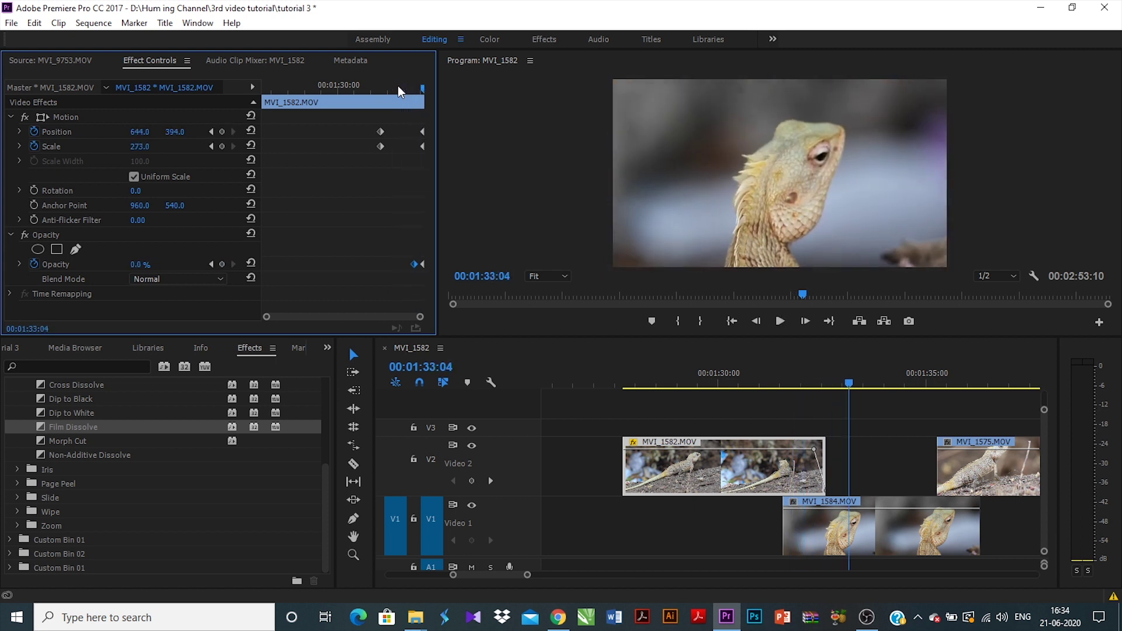
pyautogui.click(411, 90)
pyautogui.press('space')
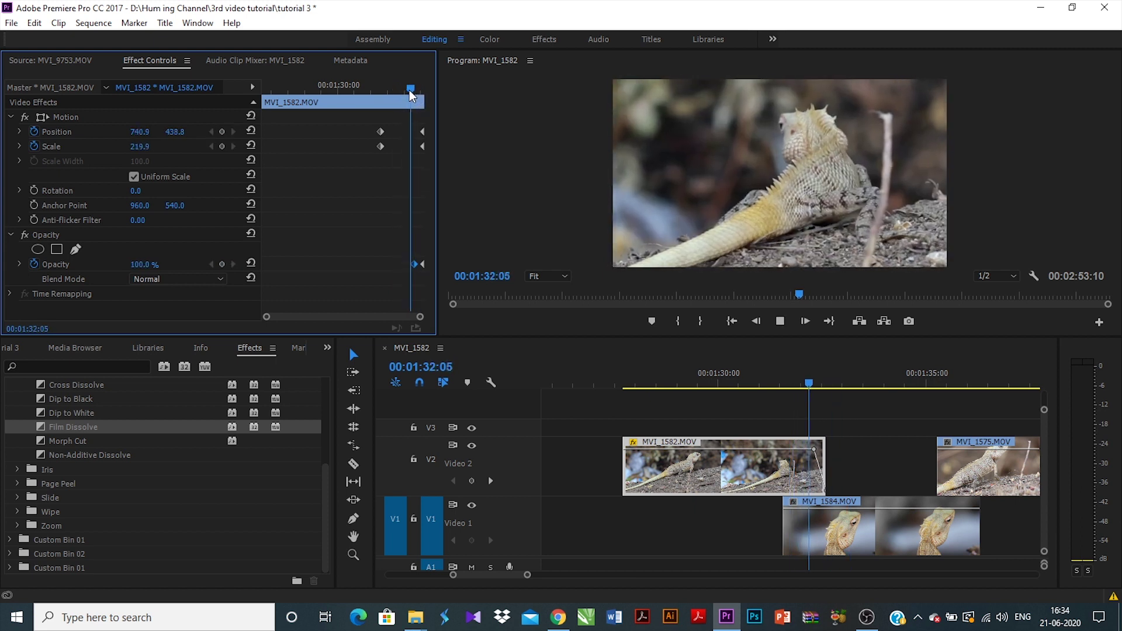
pyautogui.moveTo(408, 90); pyautogui.dragTo(374, 109)
pyautogui.press('space')
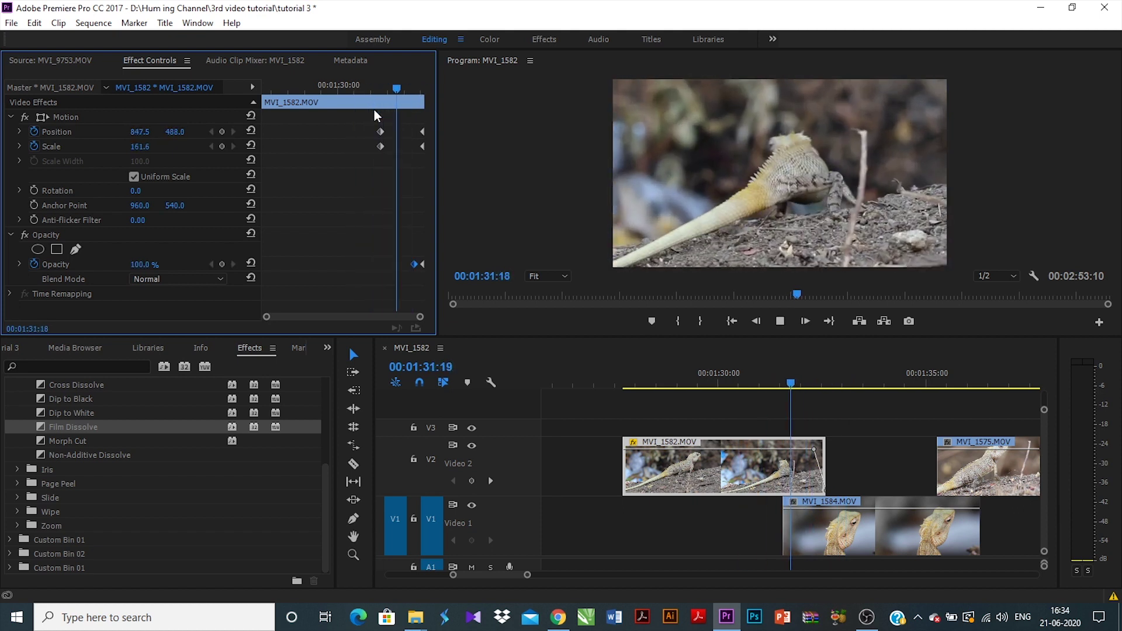
pyautogui.press('space')
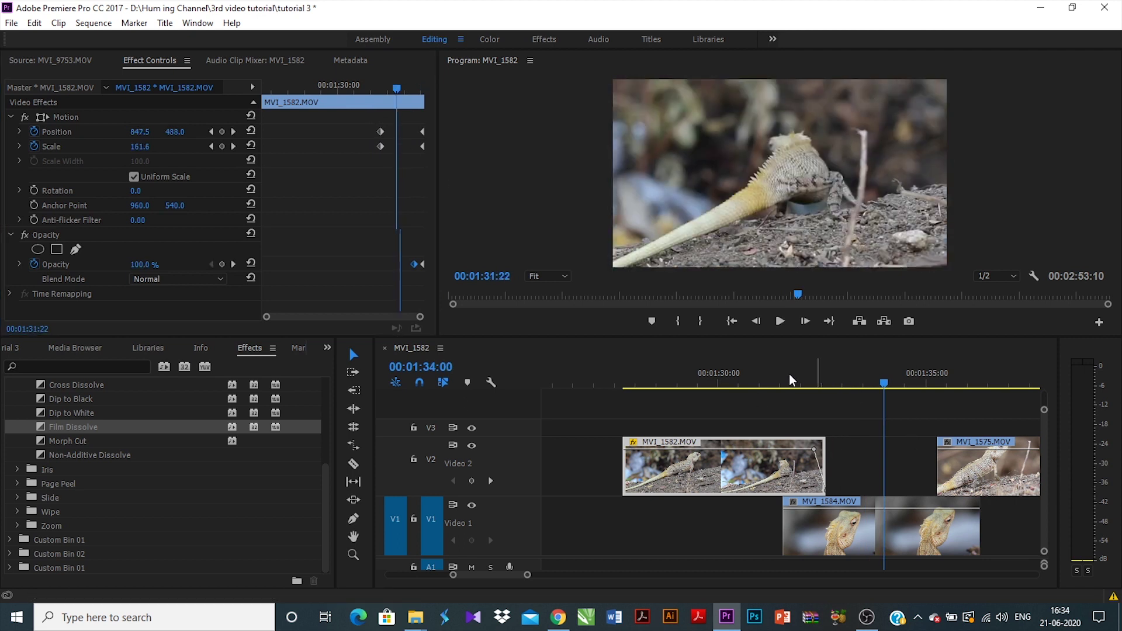
# - Move MVI_1582.MOV's starting Position and Scale keyframes later to about 00:01:31:18 and play back the transition
pyautogui.moveTo(788, 377); pyautogui.dragTo(745, 374)
pyautogui.moveTo(351, 121); pyautogui.dragTo(395, 147)
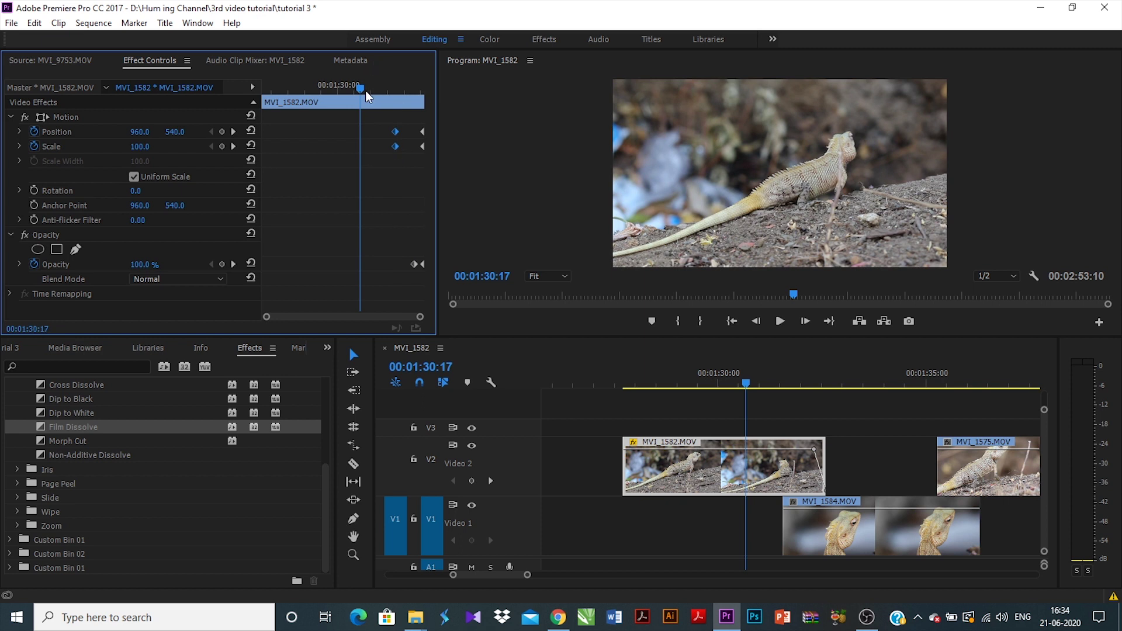
pyautogui.press('space')
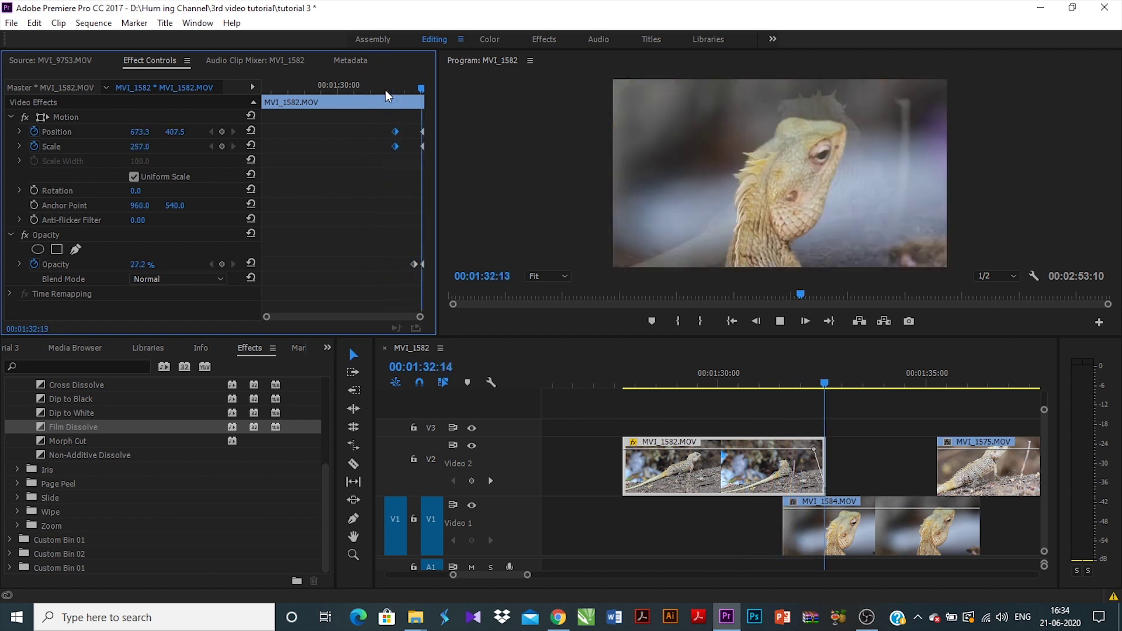
pyautogui.press('space')
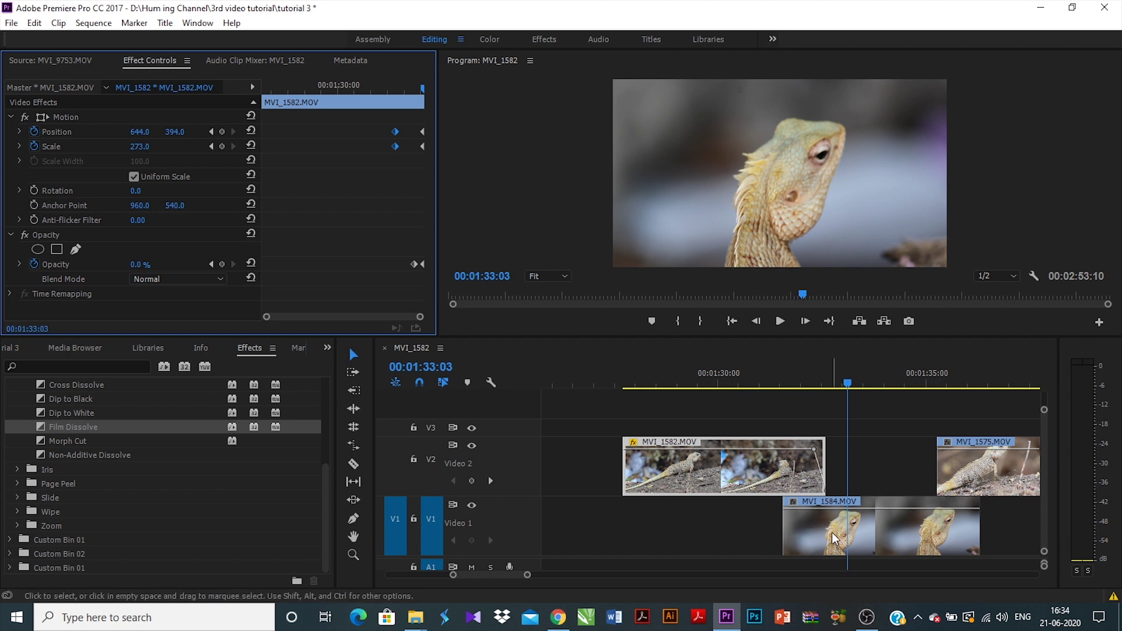
pyautogui.click(356, 83)
pyautogui.press('space')
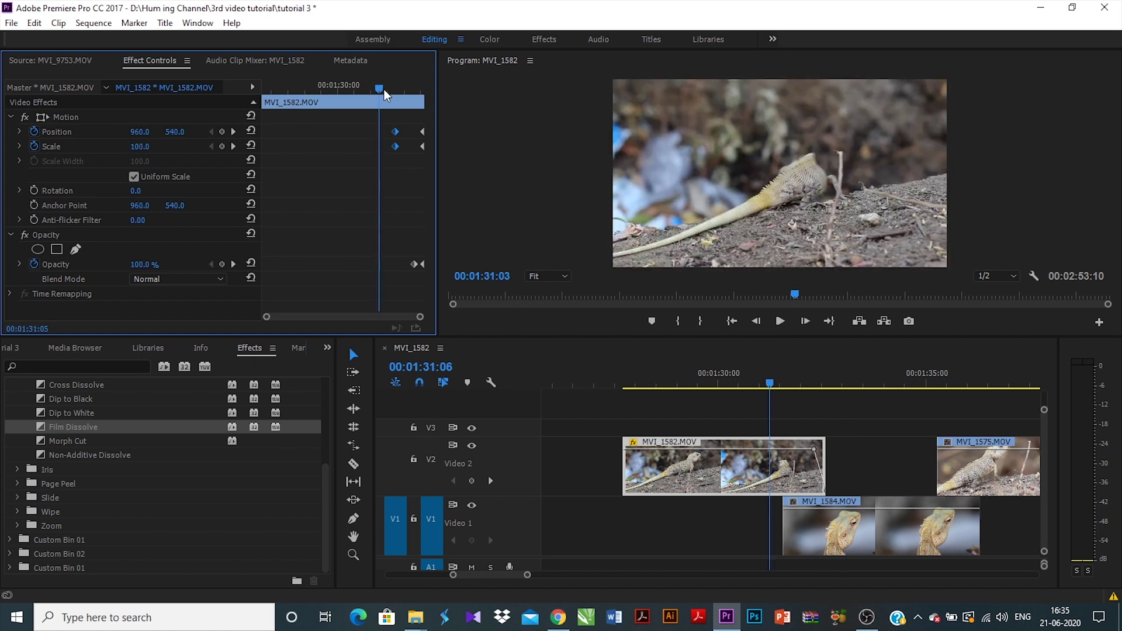
pyautogui.press('space')
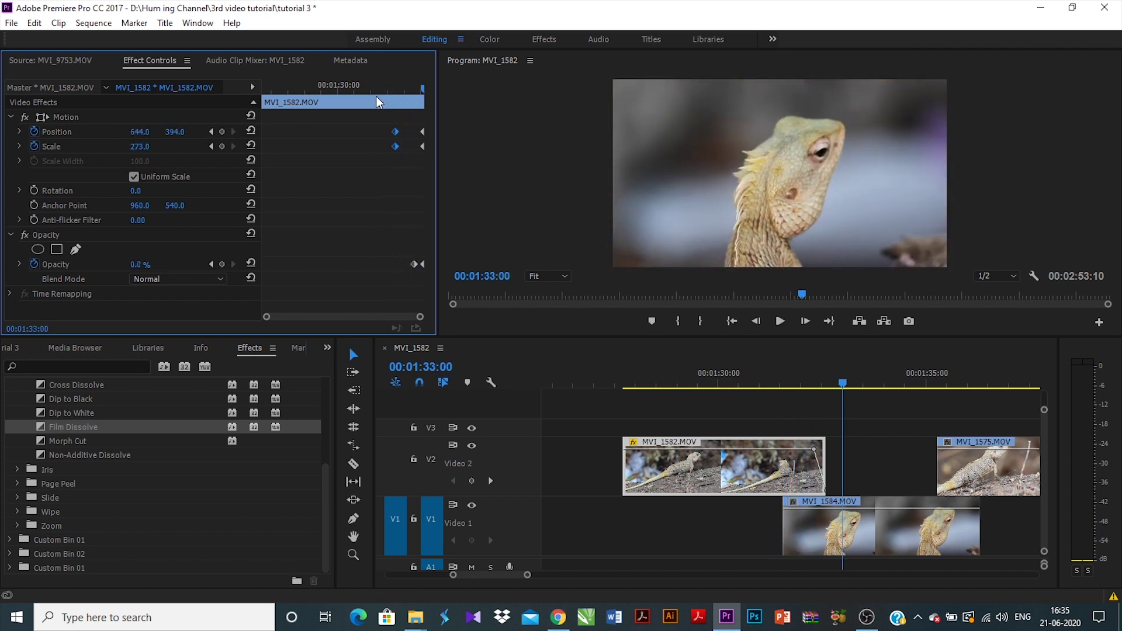
# - Move MVI_1575.MOV later on Video 2 to start at about 00:01:38:03, after the end of MVI_1584.MOV
pyautogui.scroll(-5, 821, 499)
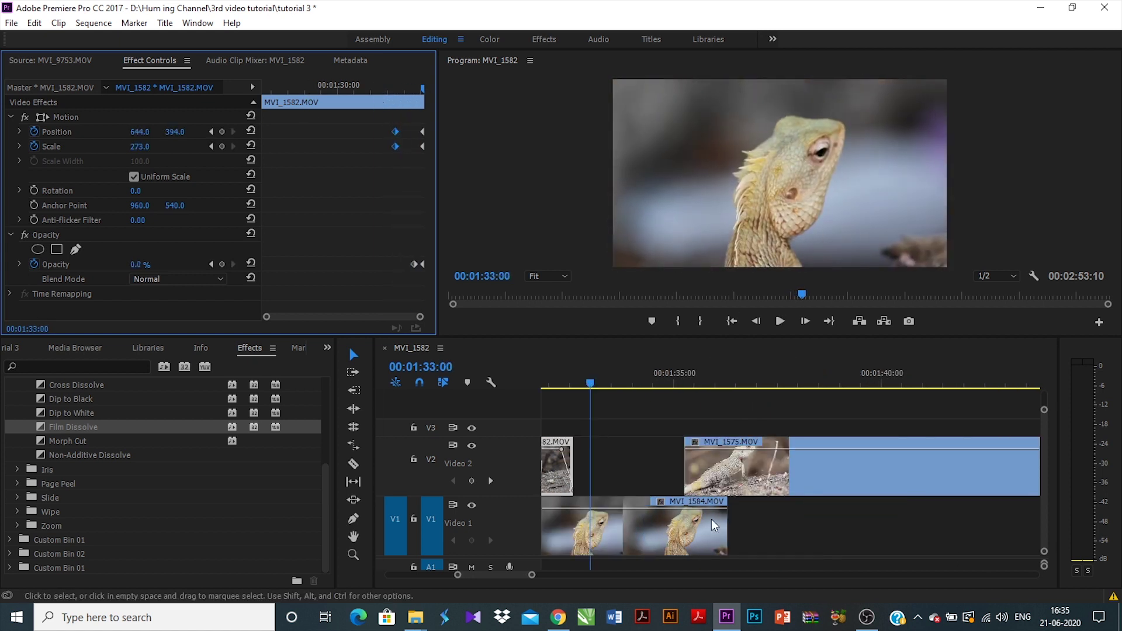
pyautogui.moveTo(581, 384); pyautogui.dragTo(669, 381)
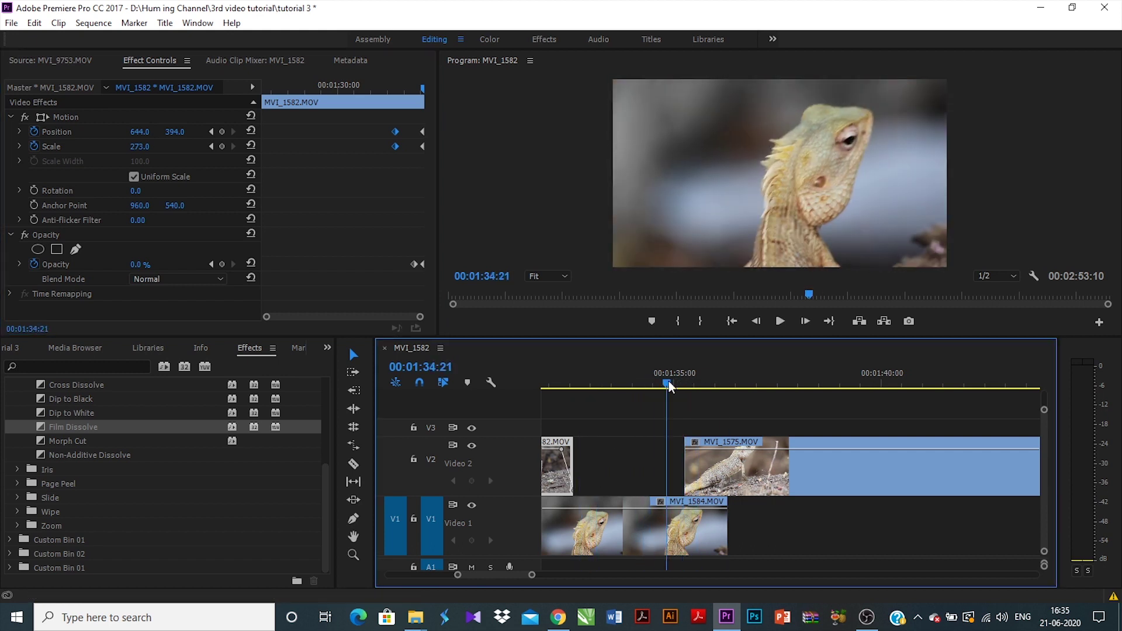
pyautogui.click(657, 552)
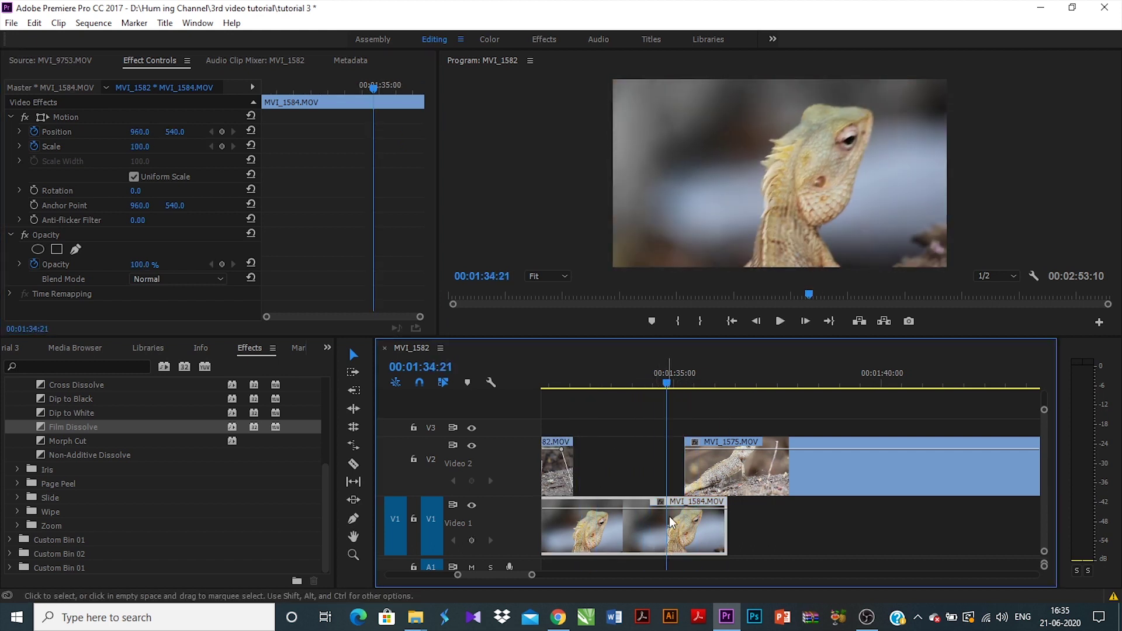
pyautogui.click(729, 477)
pyautogui.scroll(-2, 726, 474)
pyautogui.moveTo(725, 475); pyautogui.dragTo(779, 477)
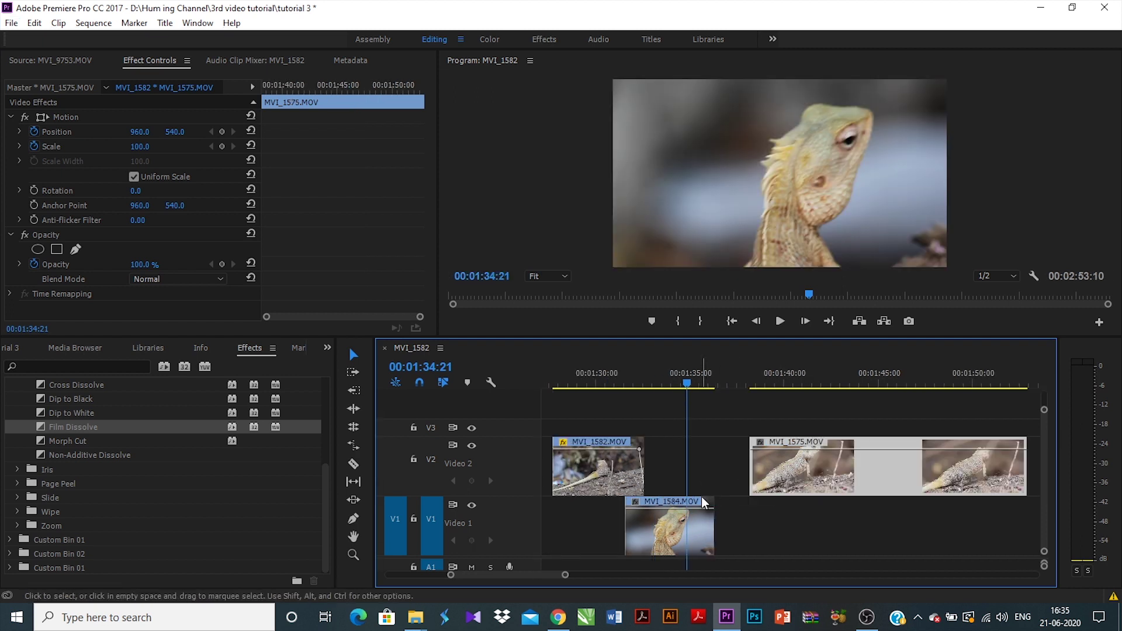
# - Add Position and Scale keyframes to MVI_1584.MOV at 00:01:35:12 and move the playhead to 00:01:36:02
pyautogui.scroll(3, 692, 536)
pyautogui.scroll(2, 692, 536)
pyautogui.moveTo(721, 380); pyautogui.dragTo(626, 441)
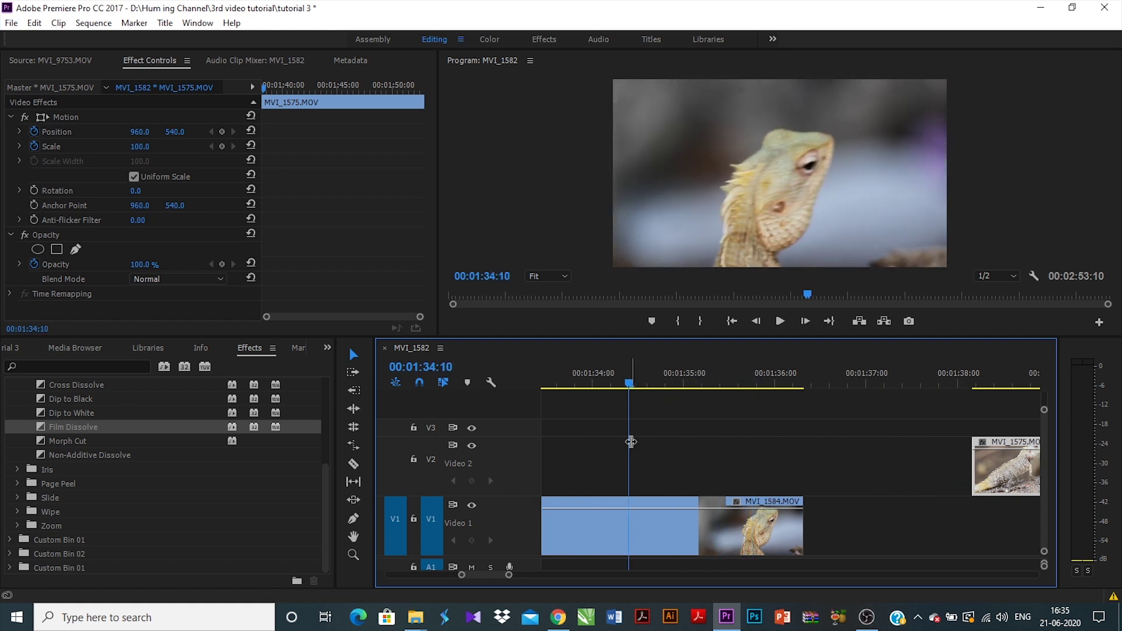
pyautogui.scroll(-2, 735, 506)
pyautogui.moveTo(677, 391); pyautogui.dragTo(734, 414)
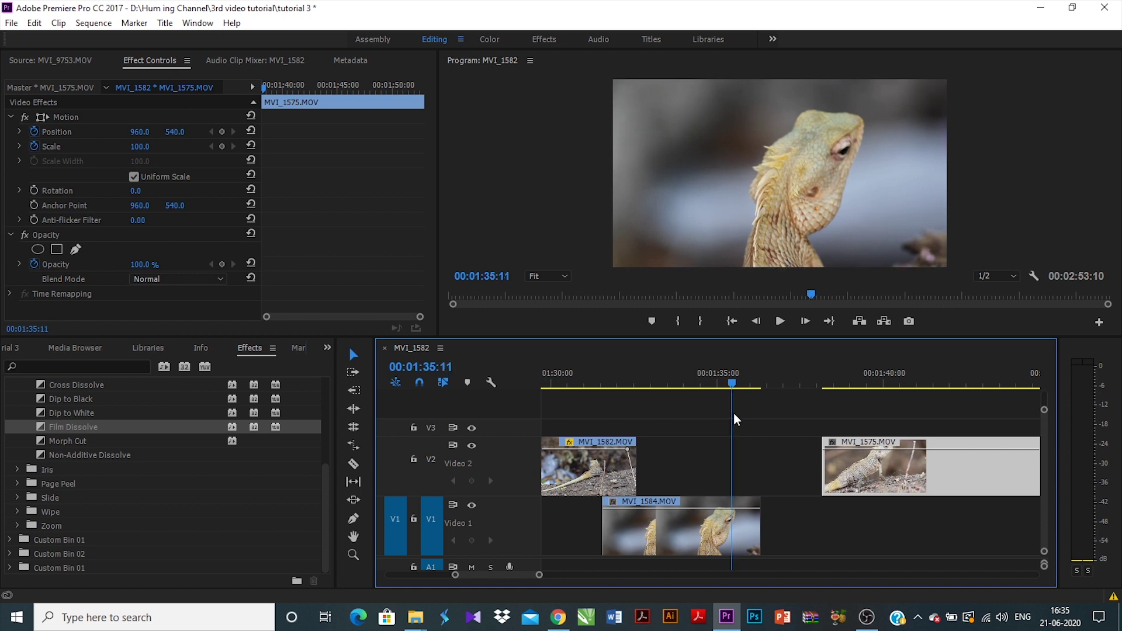
pyautogui.click(733, 381)
pyautogui.click(704, 543)
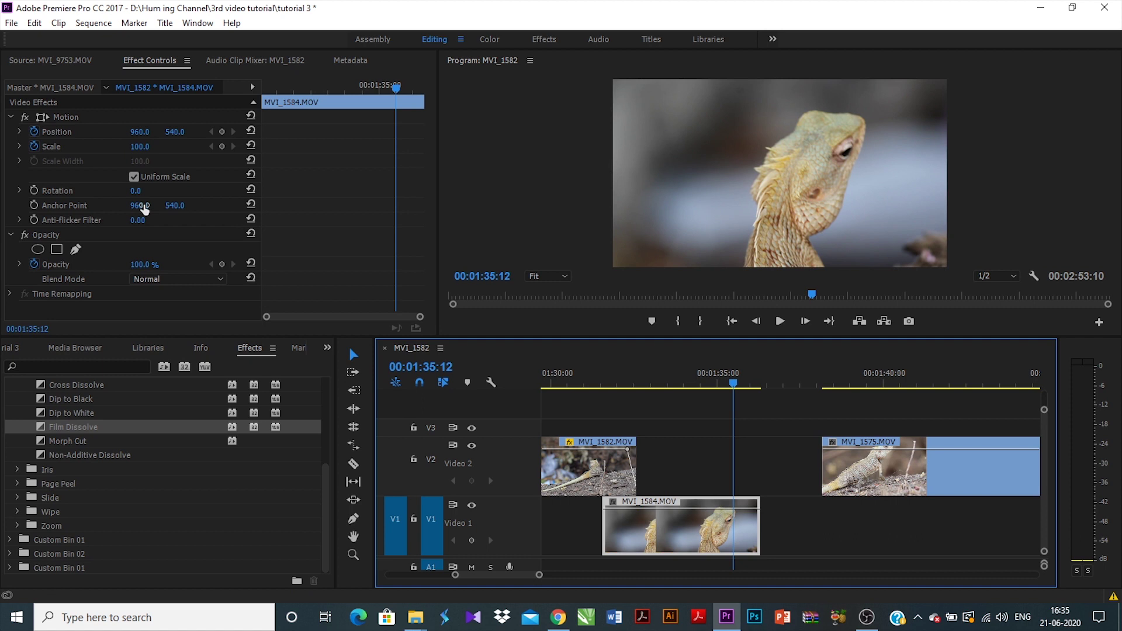
pyautogui.click(221, 132)
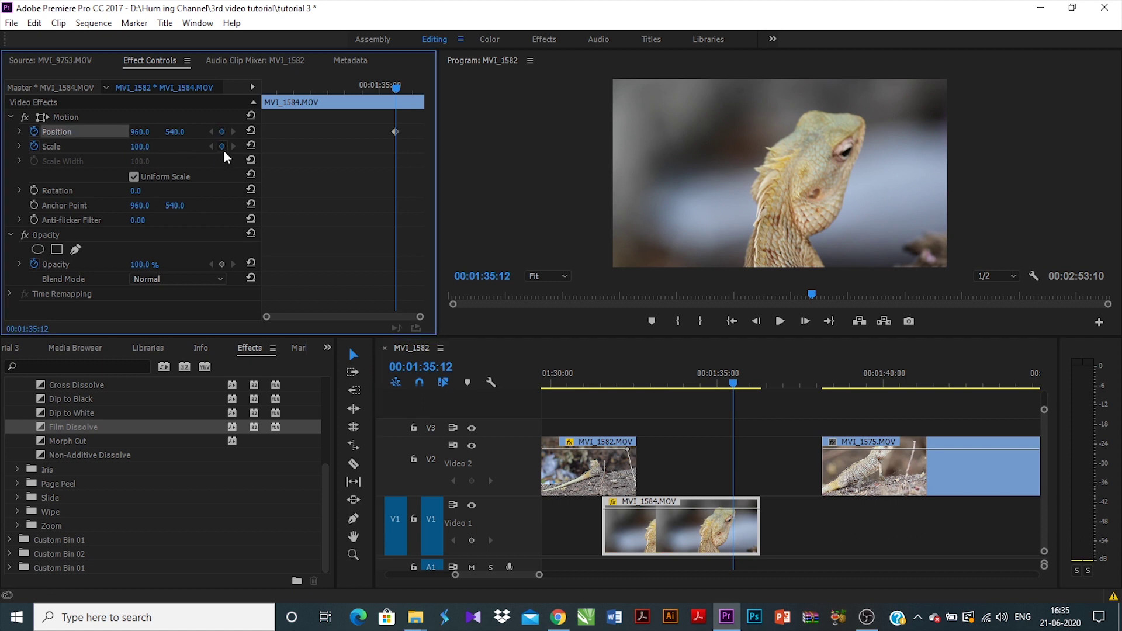
pyautogui.click(221, 146)
pyautogui.moveTo(397, 93)
pyautogui.mouseDown()
pyautogui.moveTo(432, 87)
pyautogui.moveTo(416, 89)
pyautogui.mouseUp()
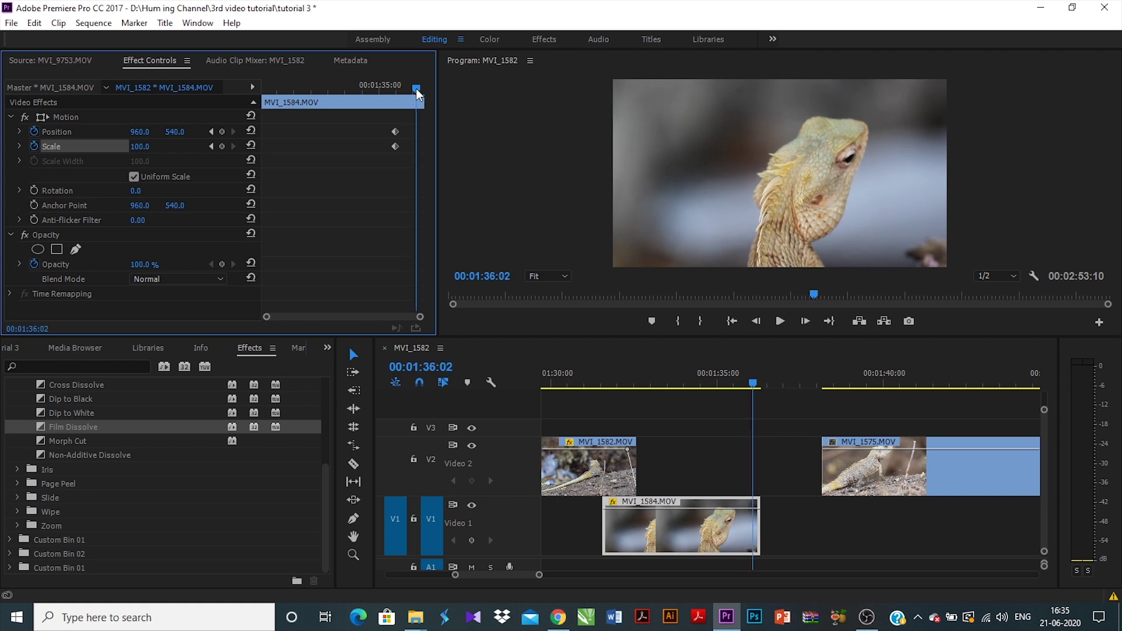
# - Keyframe MVI_1584.MOV at 00:01:36:02 with Scale 792 and Position -2190.3, 1176.7, zooming in on the lizard's eye
pyautogui.moveTo(144, 151); pyautogui.dragTo(340, 150)
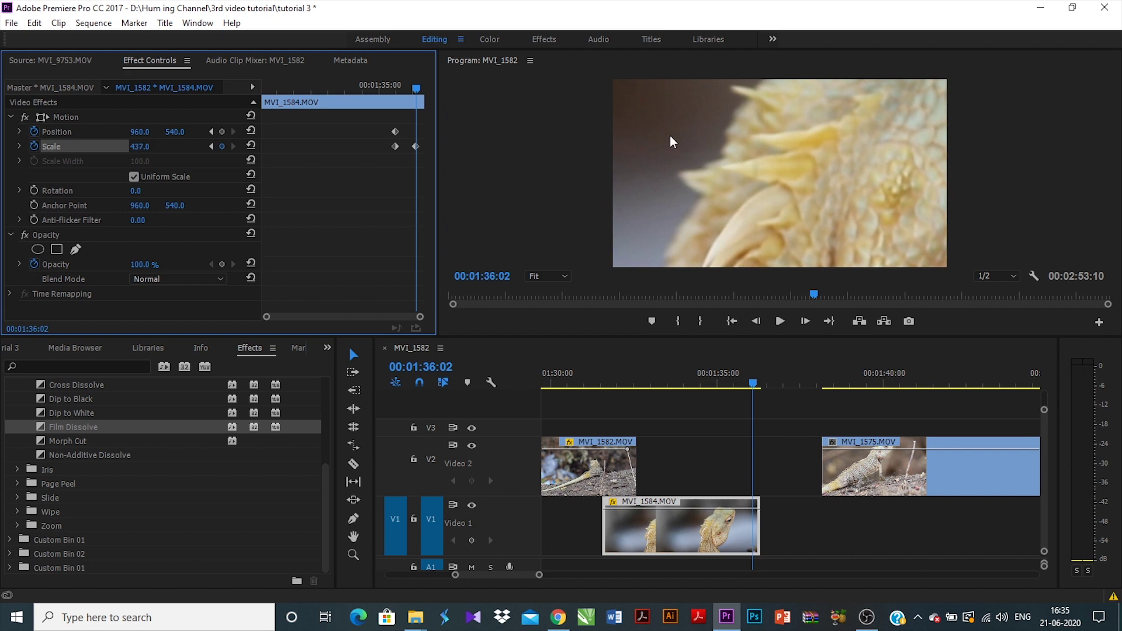
pyautogui.click(777, 200)
pyautogui.moveTo(818, 140); pyautogui.dragTo(735, 199)
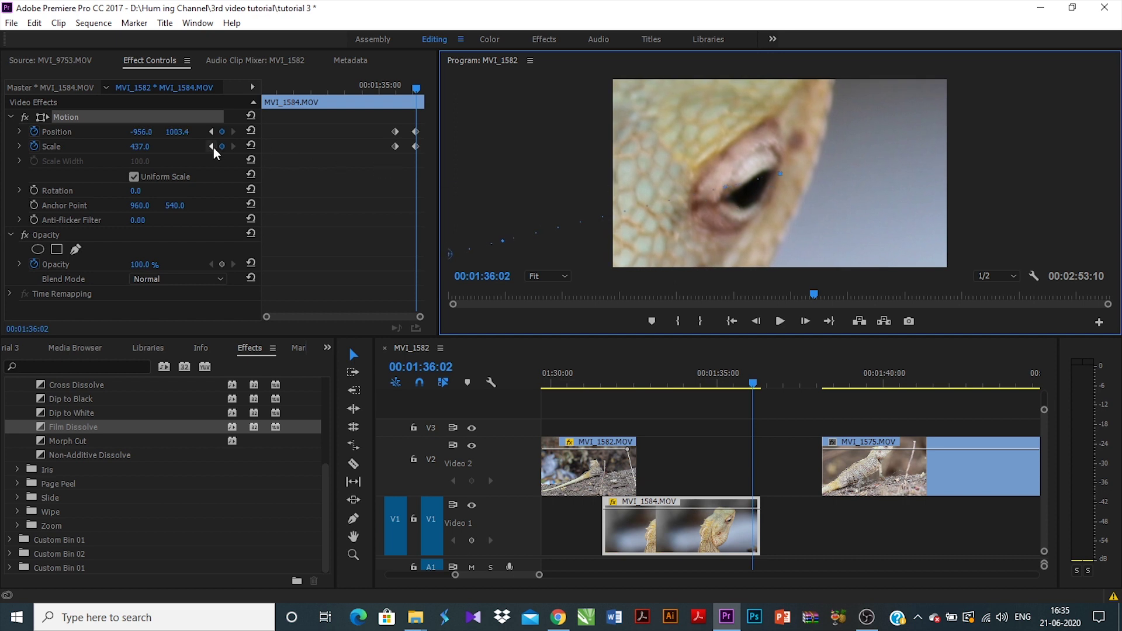
pyautogui.moveTo(141, 152); pyautogui.dragTo(548, 168)
pyautogui.moveTo(818, 169); pyautogui.dragTo(707, 182)
pyautogui.moveTo(139, 150); pyautogui.dragTo(435, 164)
pyautogui.moveTo(835, 180); pyautogui.dragTo(749, 189)
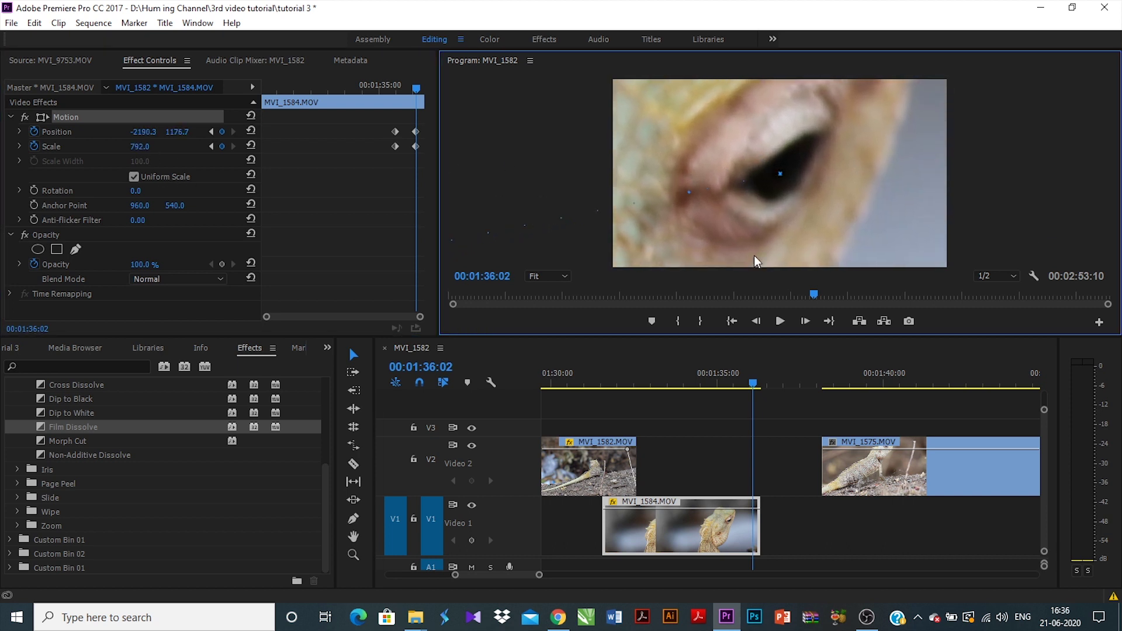
# - Move MVI_1584.MOV's ending Position and Scale keyframes to the clip's end and play back the zoom
pyautogui.moveTo(409, 123); pyautogui.dragTo(457, 143)
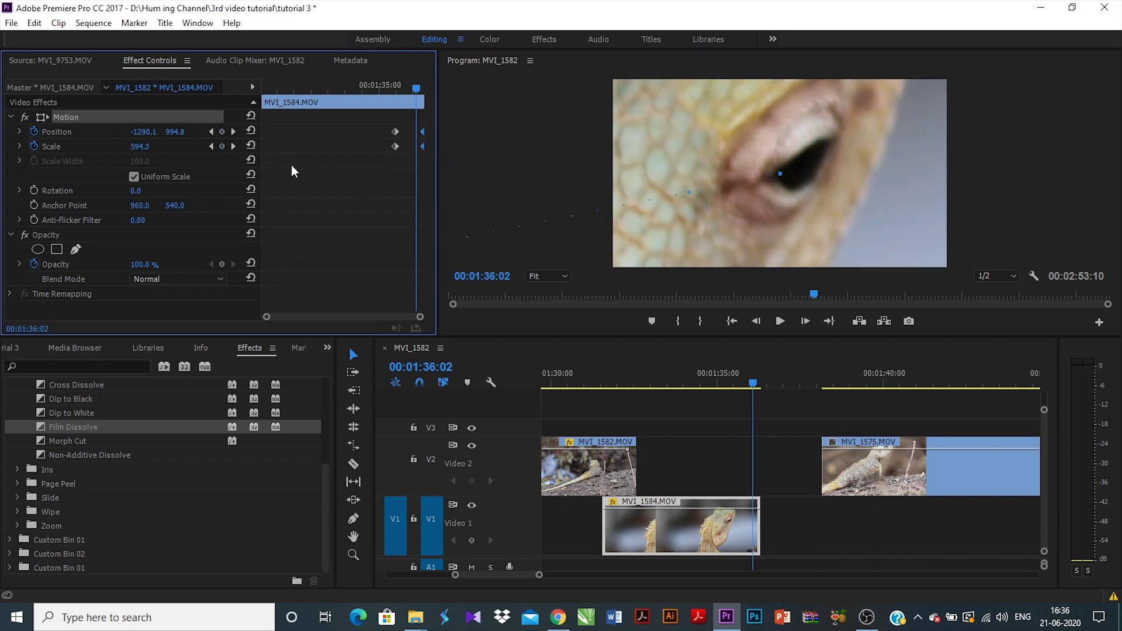
pyautogui.click(785, 471)
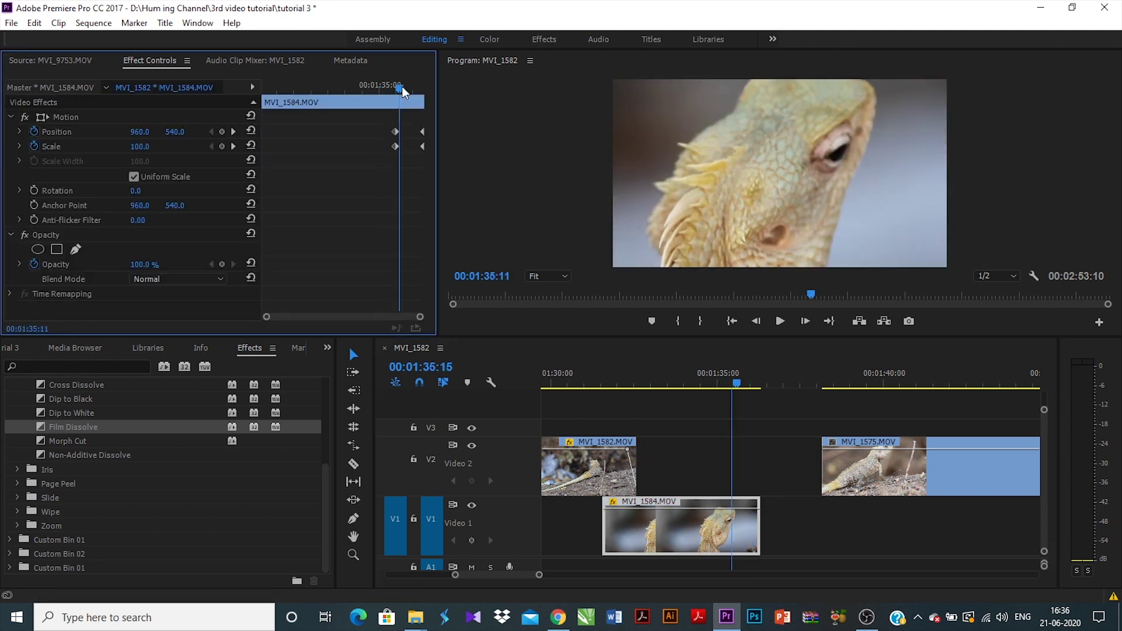
pyautogui.moveTo(402, 87); pyautogui.dragTo(377, 96)
pyautogui.press('space')
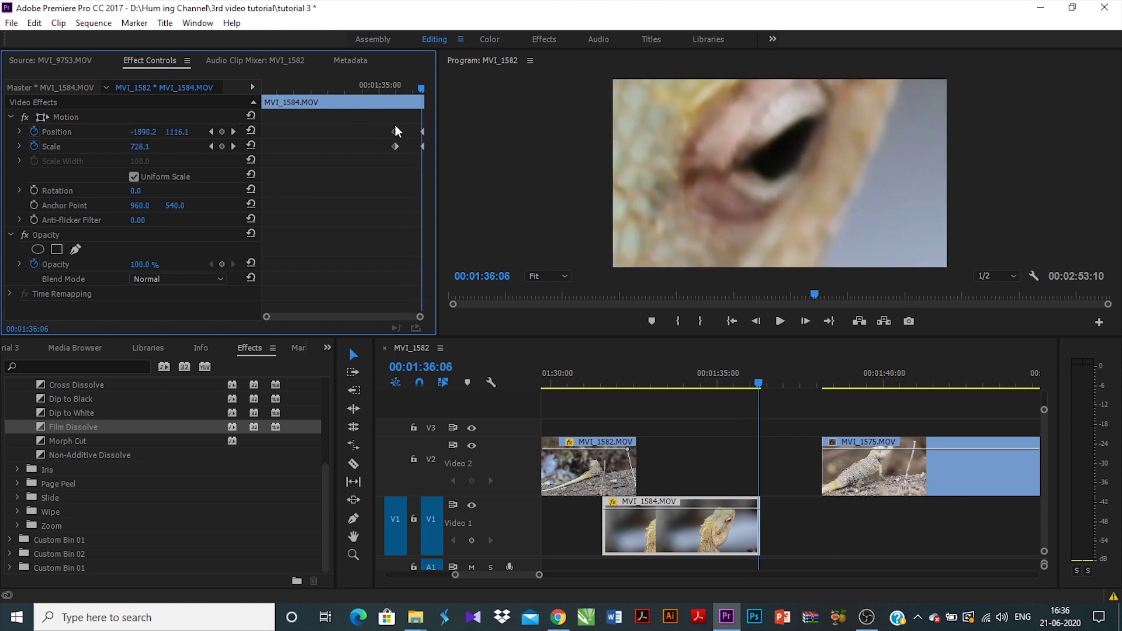
# - Move MVI_1584.MOV's starting Position and Scale keyframes later, closer to the ending ones, and play back the shortened zoom
pyautogui.moveTo(396, 145); pyautogui.dragTo(409, 143)
pyautogui.moveTo(408, 86); pyautogui.dragTo(400, 83)
pyautogui.press('space')
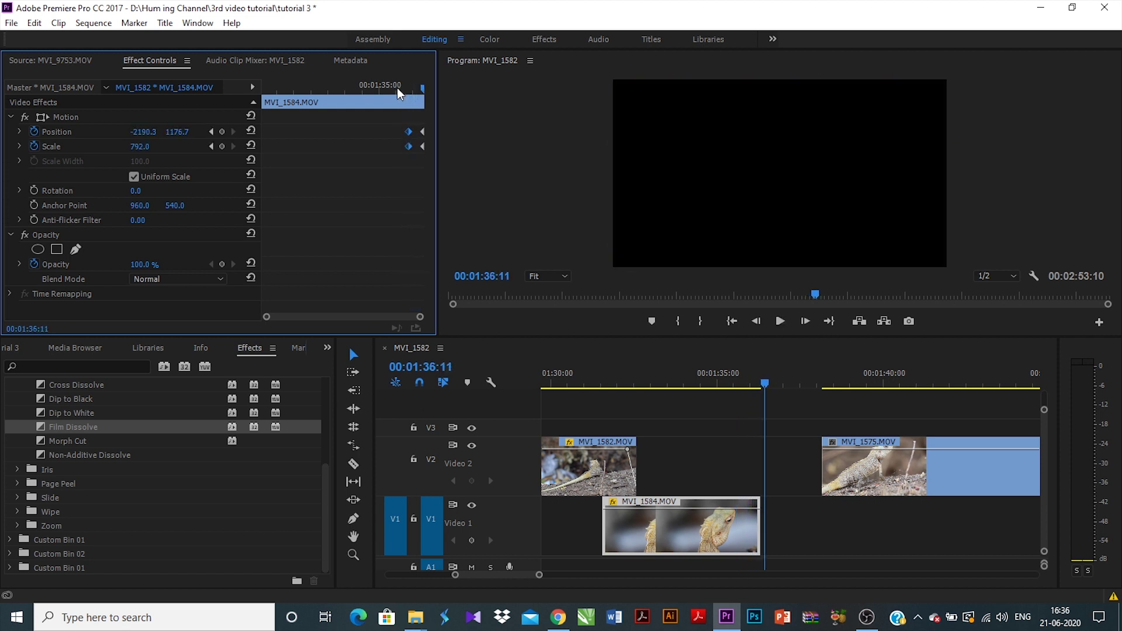
# - Keyframe MVI_1584.MOV's Opacity to fade from 100% at 00:01:36:02 to 0% at the clip's end
pyautogui.moveTo(423, 89)
pyautogui.mouseDown()
pyautogui.moveTo(399, 89)
pyautogui.moveTo(416, 88)
pyautogui.mouseUp()
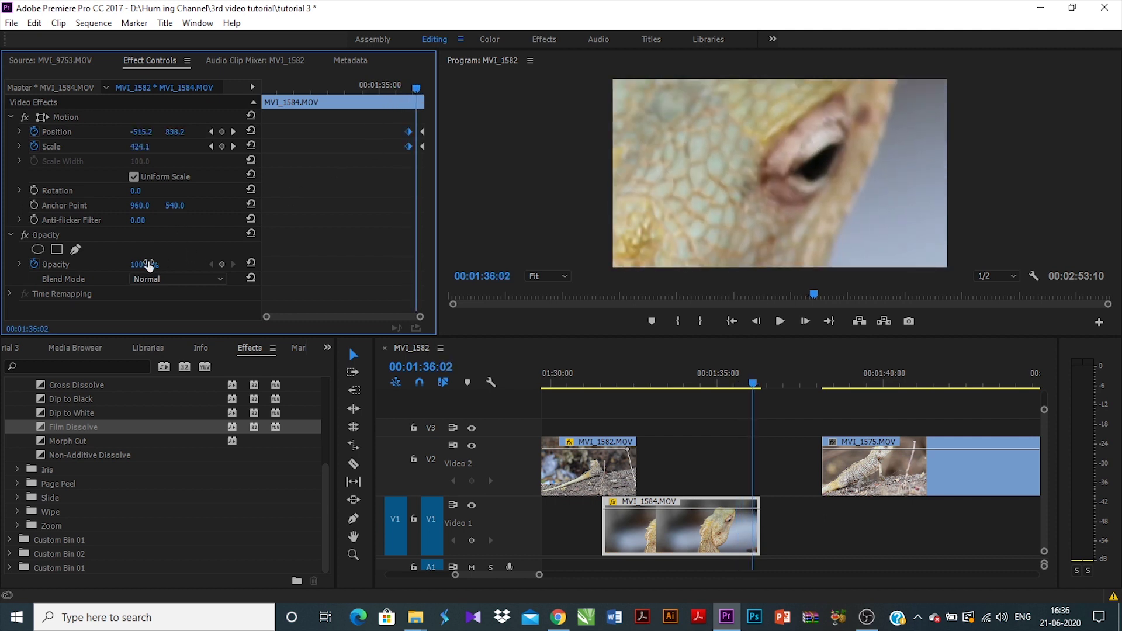
pyautogui.moveTo(416, 88); pyautogui.dragTo(435, 111)
pyautogui.click(141, 264)
pyautogui.write('0')
pyautogui.press('Return')
# - Move MVI_1575.MOV earlier on Video 2 to start at 00:01:36:02, overlapping the fading end of MVI_1584.MOV
pyautogui.moveTo(728, 380)
pyautogui.mouseDown()
pyautogui.moveTo(765, 385)
pyautogui.moveTo(728, 384)
pyautogui.mouseUp()
pyautogui.moveTo(929, 470); pyautogui.dragTo(850, 474)
pyautogui.press('space')
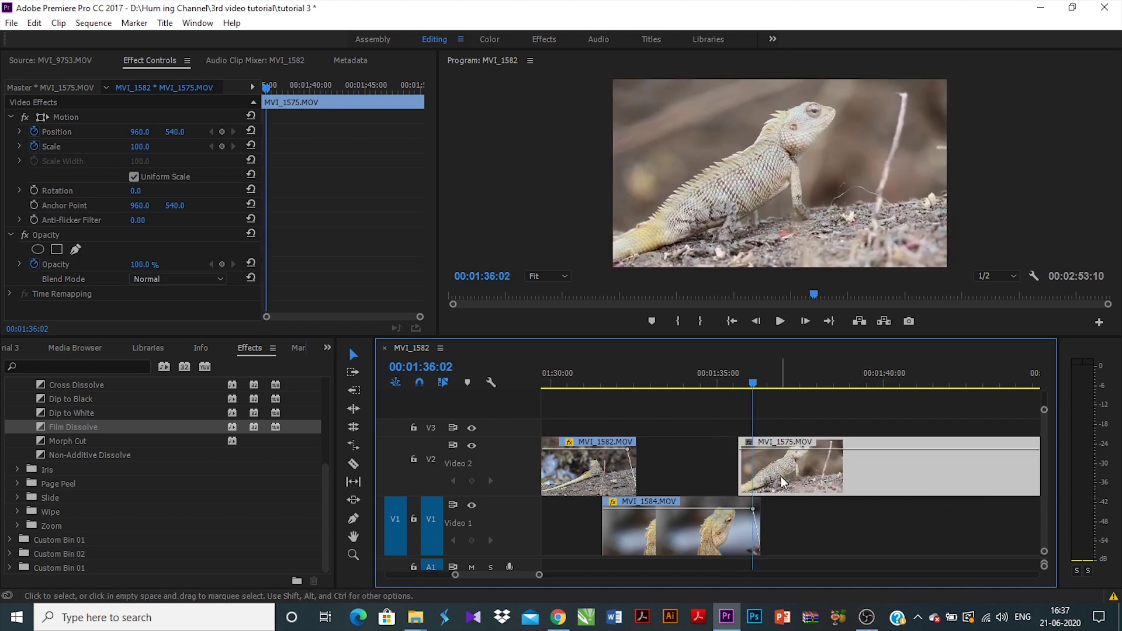
pyautogui.scroll(4, 773, 536)
pyautogui.moveTo(718, 474); pyautogui.dragTo(802, 479)
pyautogui.scroll(2, 688, 512)
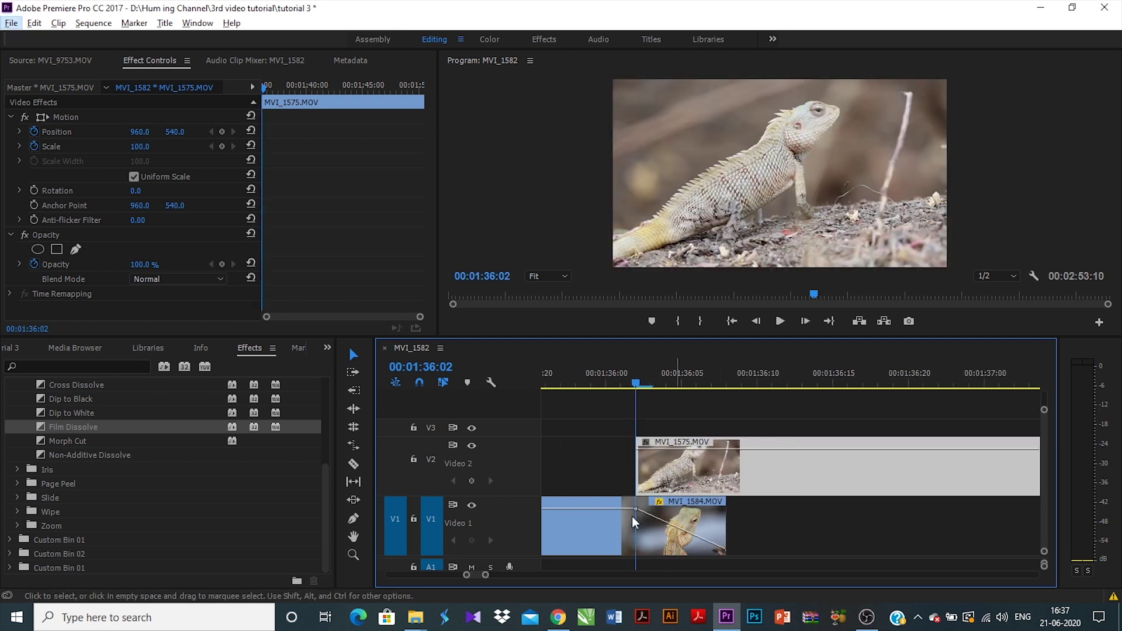
# - Add Opacity, Position and Scale keyframes to MVI_1575.MOV at 00:01:36:07, keeping their default values
pyautogui.click(711, 384)
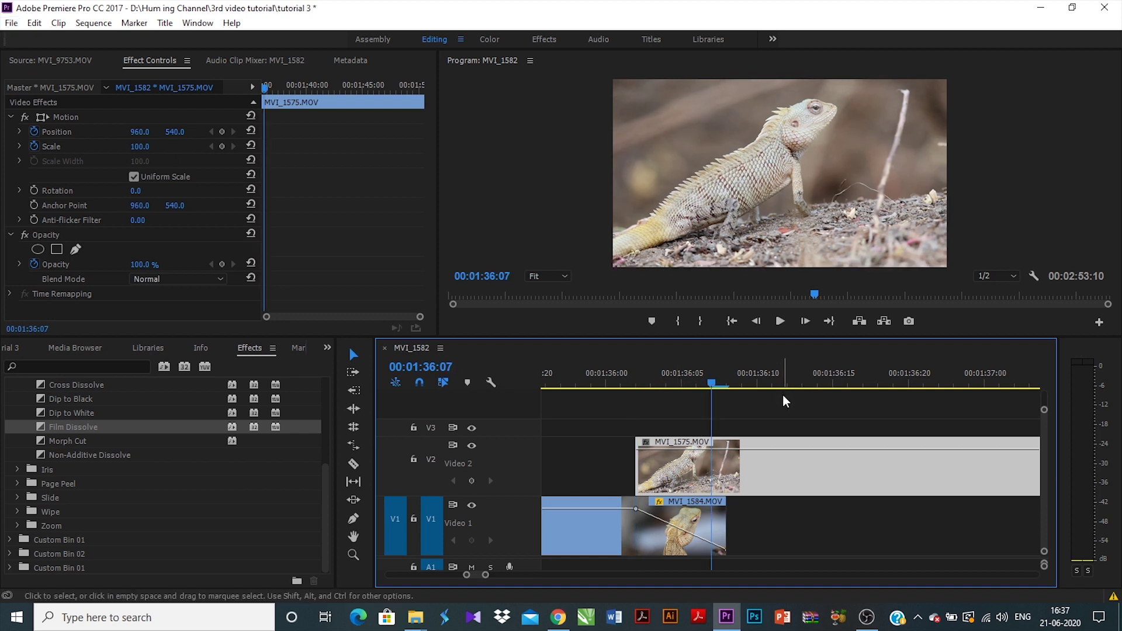
pyautogui.moveTo(713, 383)
pyautogui.mouseDown()
pyautogui.moveTo(698, 384)
pyautogui.moveTo(717, 388)
pyautogui.mouseUp()
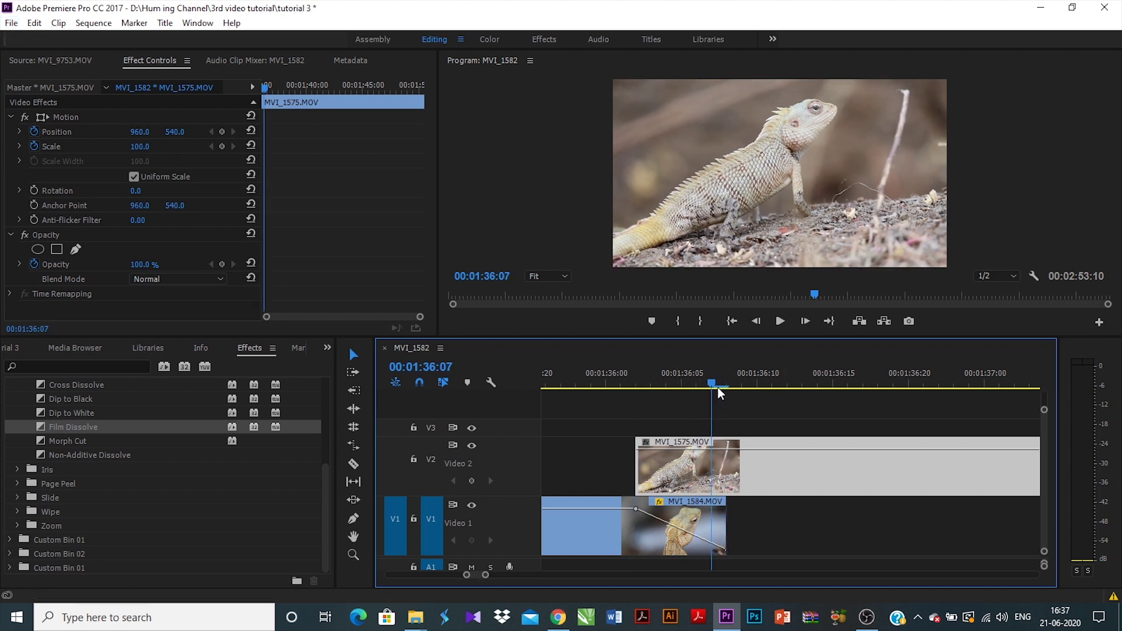
pyautogui.click(151, 266)
pyautogui.moveTo(151, 265); pyautogui.dragTo(160, 255)
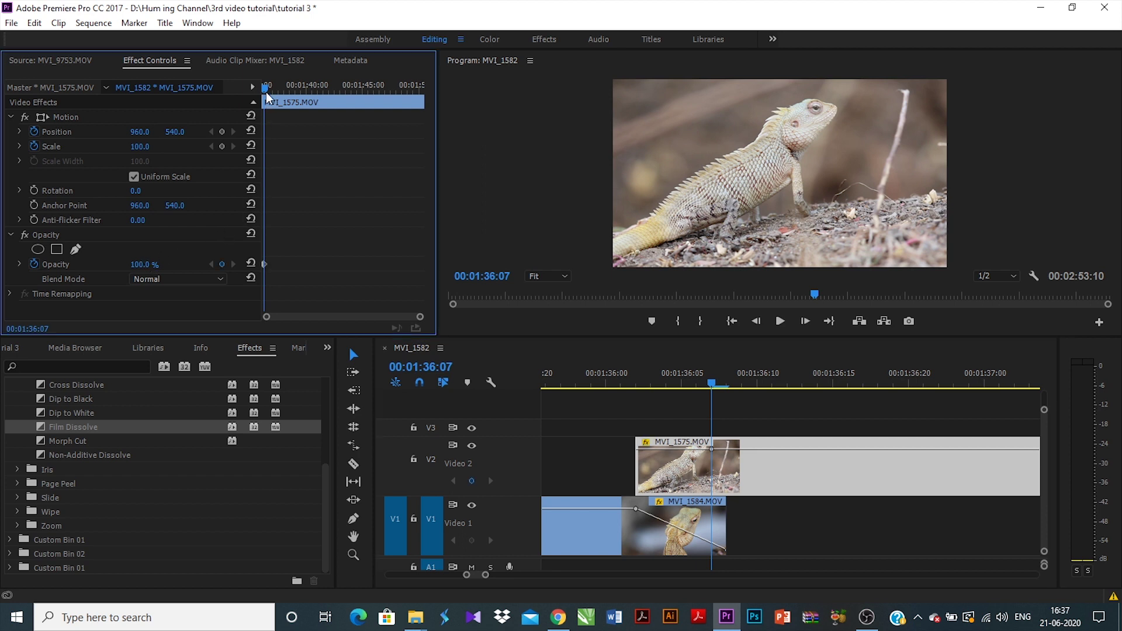
pyautogui.click(222, 132)
pyautogui.click(222, 146)
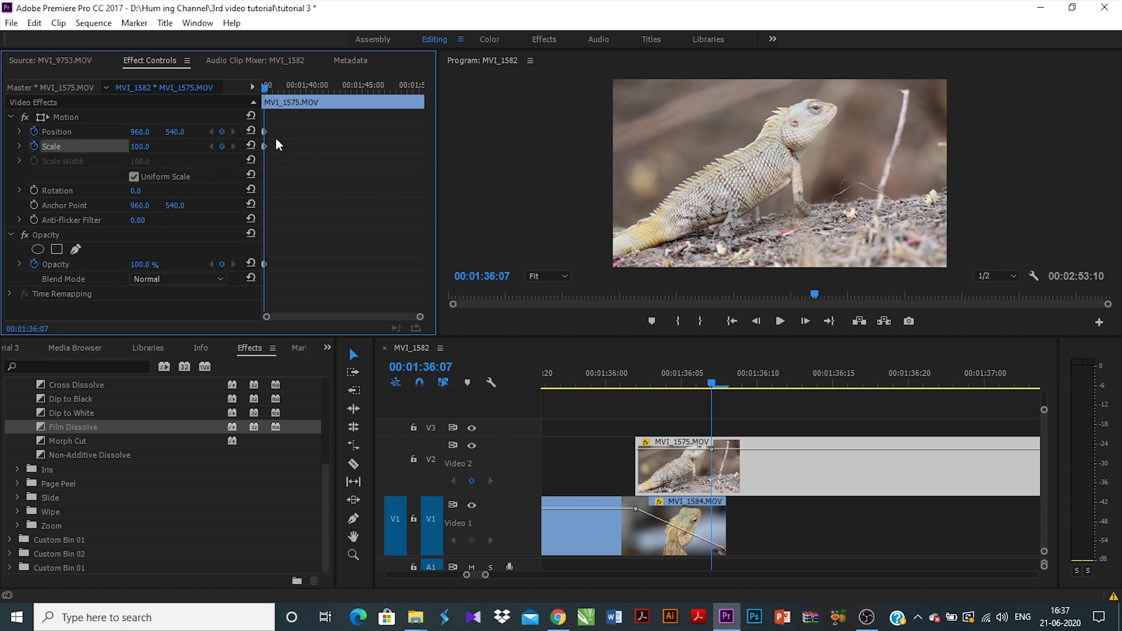
# - Keyframe MVI_1575.MOV's start at 00:01:36:02 with Scale 1027, Position -1319, 4283.7 centred on the eye, and Opacity 0%
pyautogui.moveTo(266, 90); pyautogui.dragTo(261, 91)
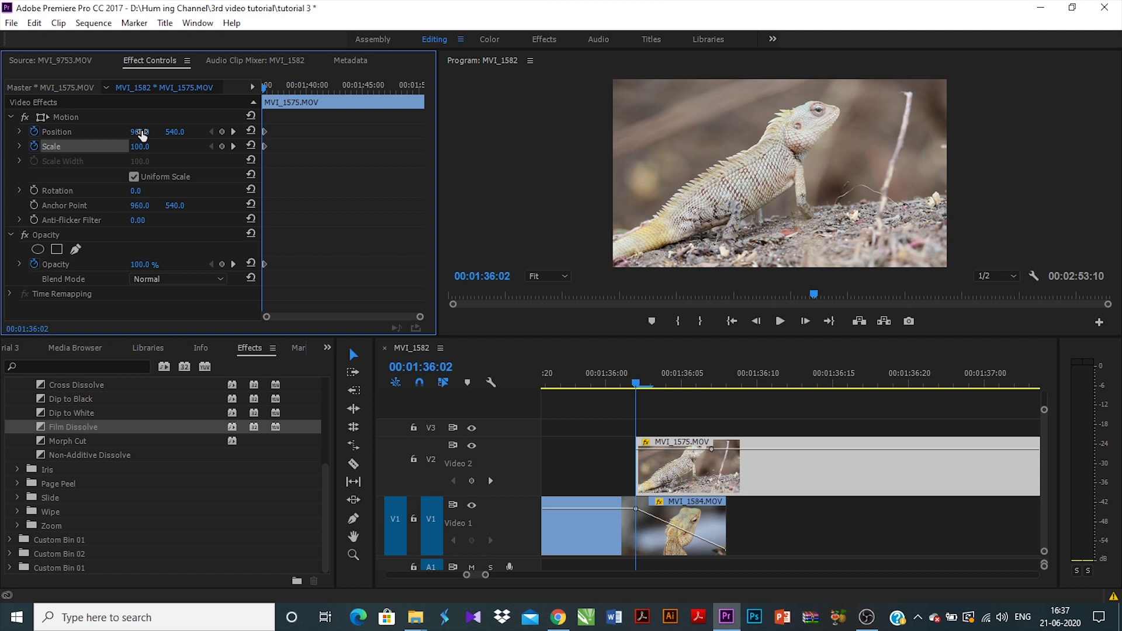
pyautogui.click(139, 146)
pyautogui.write('154')
pyautogui.press('Return')
pyautogui.moveTo(140, 146); pyautogui.dragTo(922, 132)
pyautogui.click(892, 128)
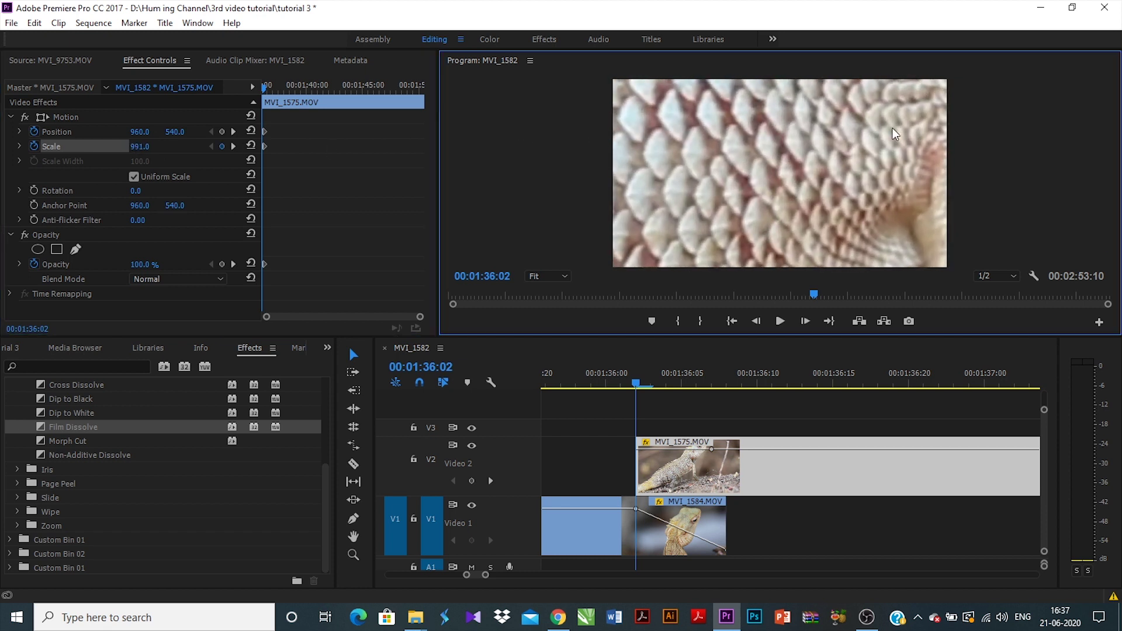
pyautogui.moveTo(689, 337); pyautogui.dragTo(811, 152)
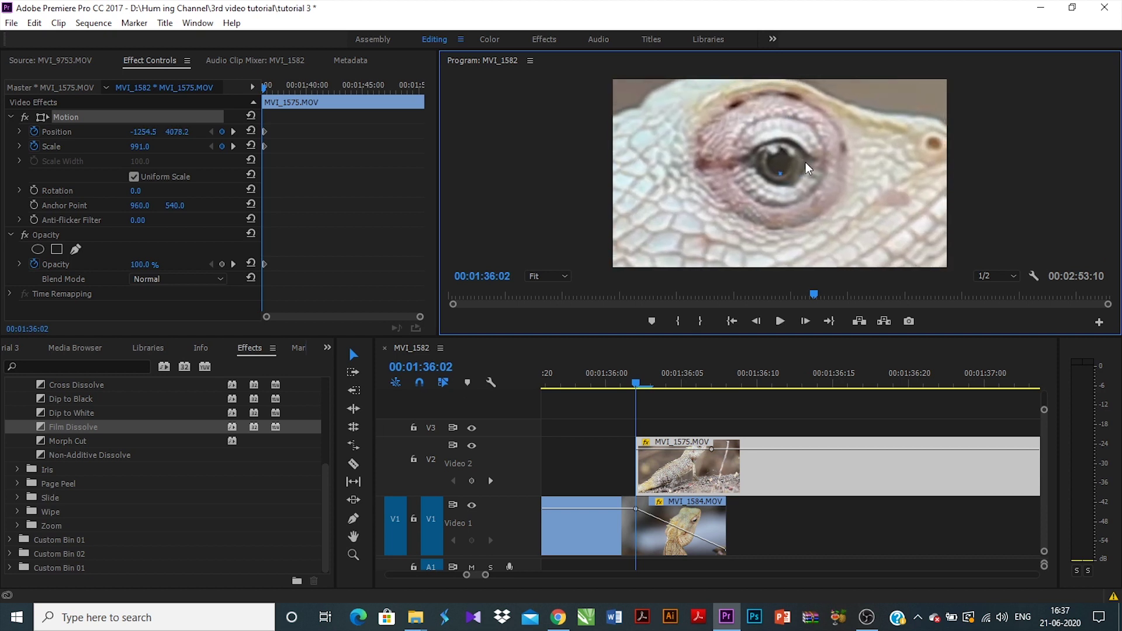
pyautogui.moveTo(140, 146); pyautogui.dragTo(161, 146)
pyautogui.moveTo(704, 179)
pyautogui.mouseDown()
pyautogui.moveTo(725, 178)
pyautogui.moveTo(716, 176)
pyautogui.mouseUp()
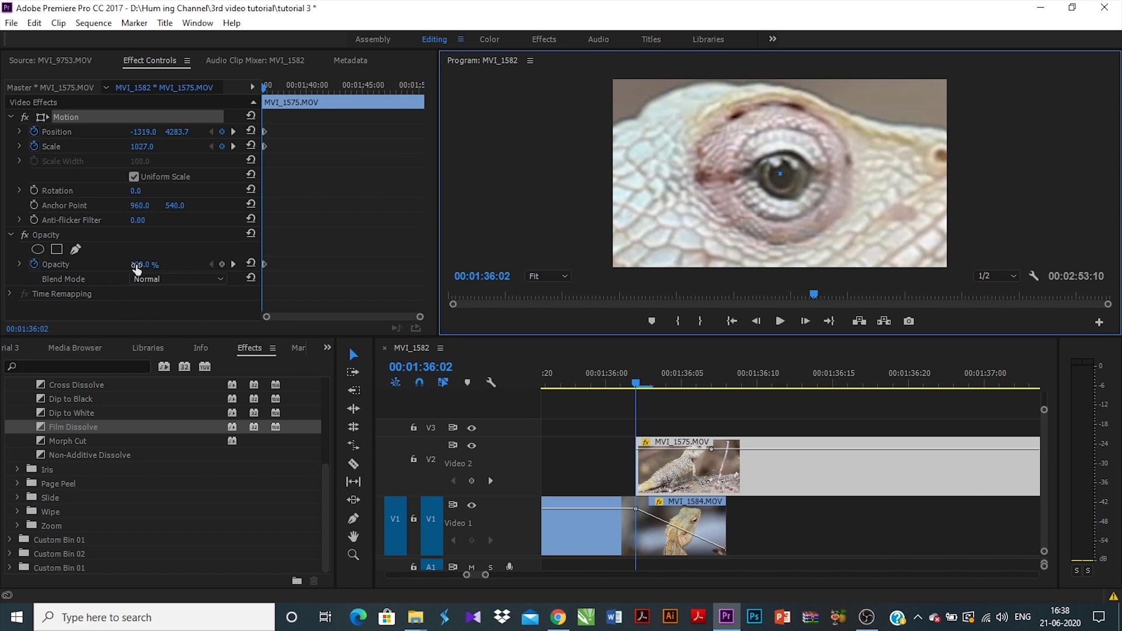
pyautogui.moveTo(142, 266); pyautogui.dragTo(117, 266)
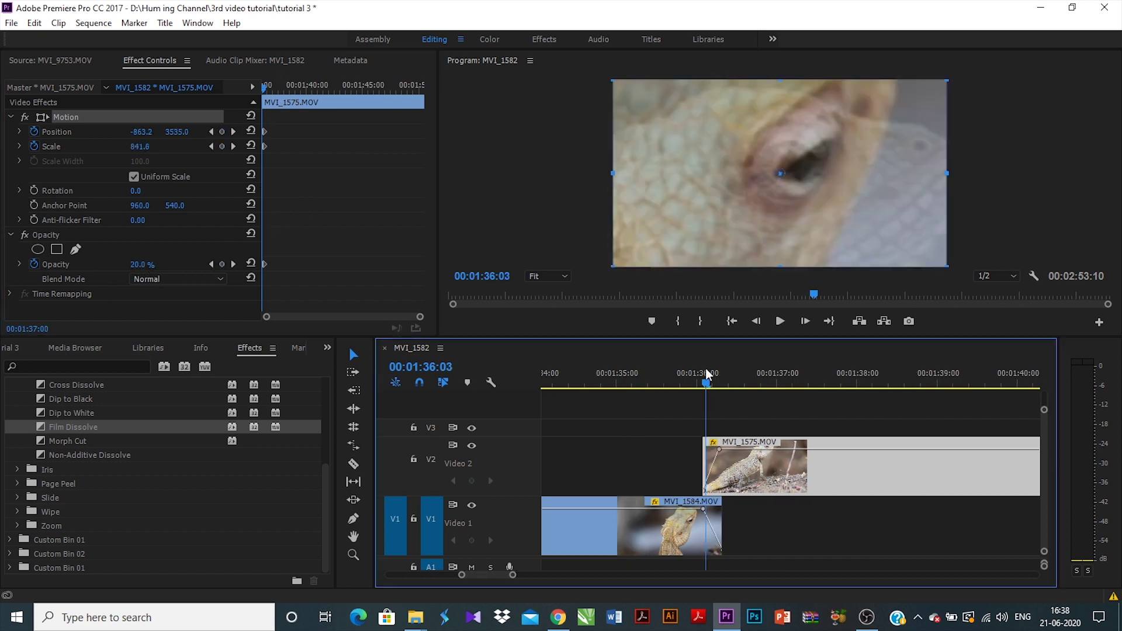
# - Play back the zoom-and-fade transition from MVI_1584.MOV into MVI_1575.MOV twice, deselecting the clips in between
pyautogui.moveTo(707, 373); pyautogui.dragTo(617, 381)
pyautogui.scroll(2, 675, 399)
pyautogui.moveTo(759, 381); pyautogui.dragTo(738, 388)
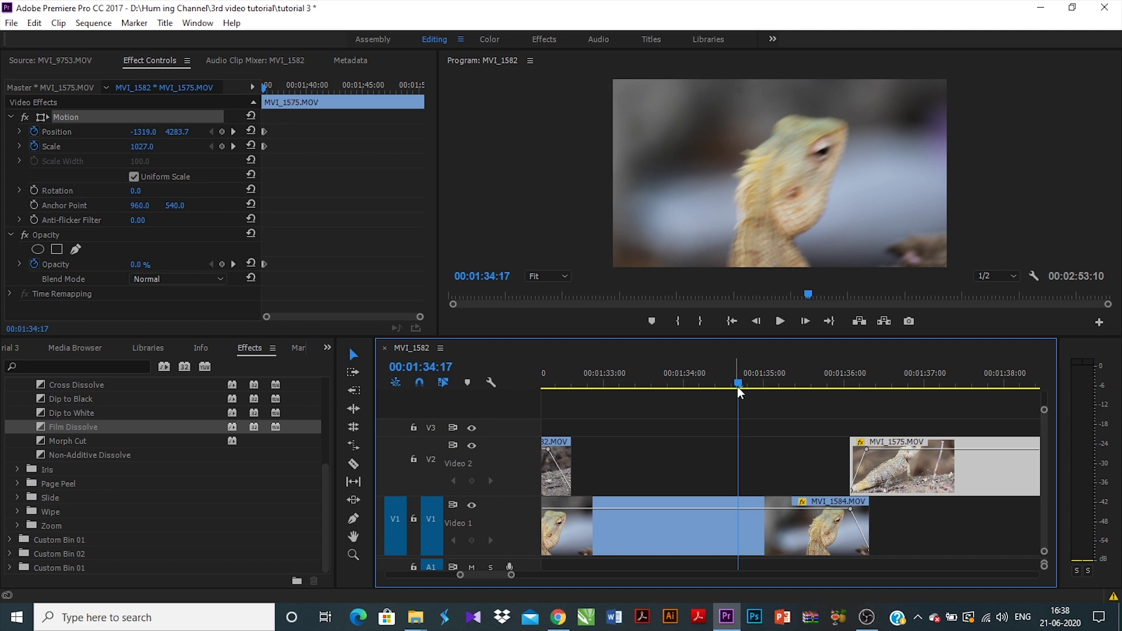
pyautogui.press('space')
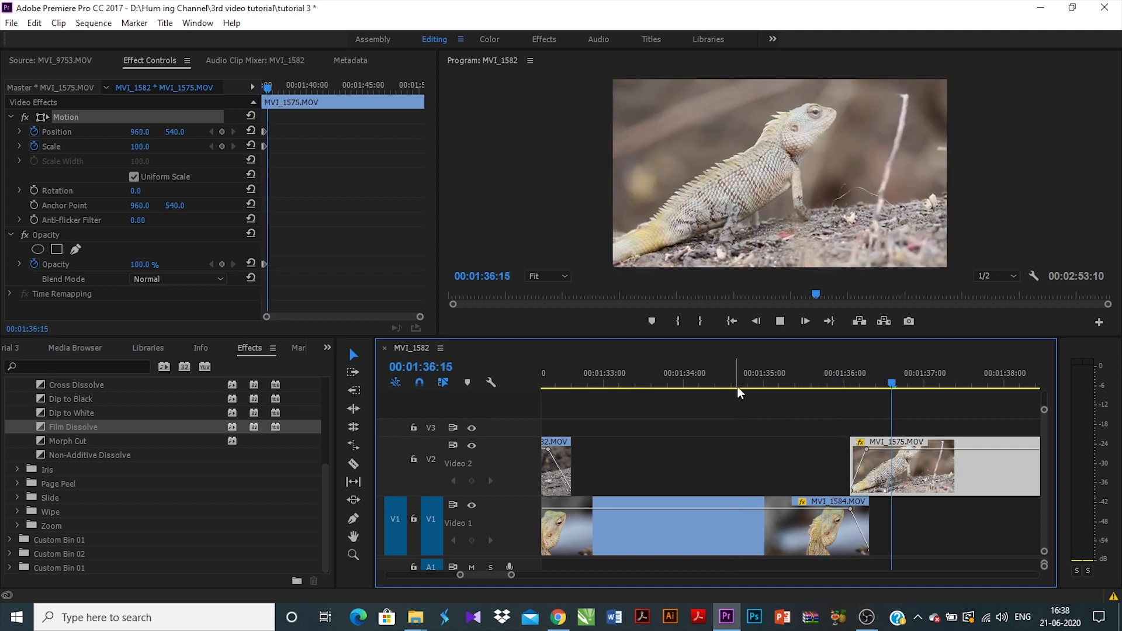
pyautogui.press('space')
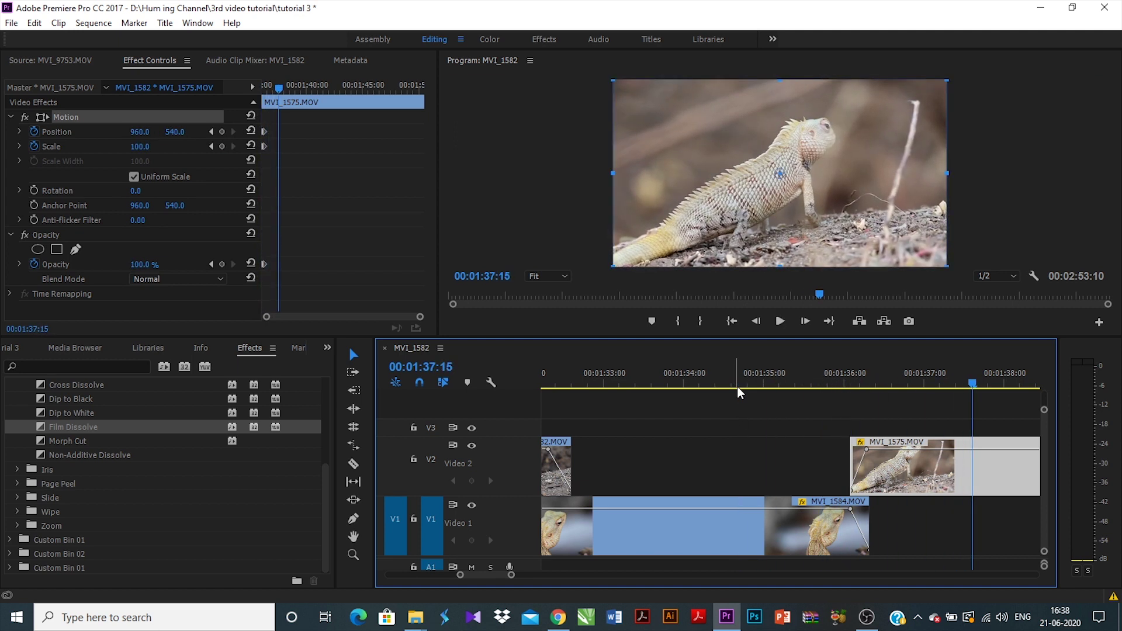
pyautogui.click(684, 474)
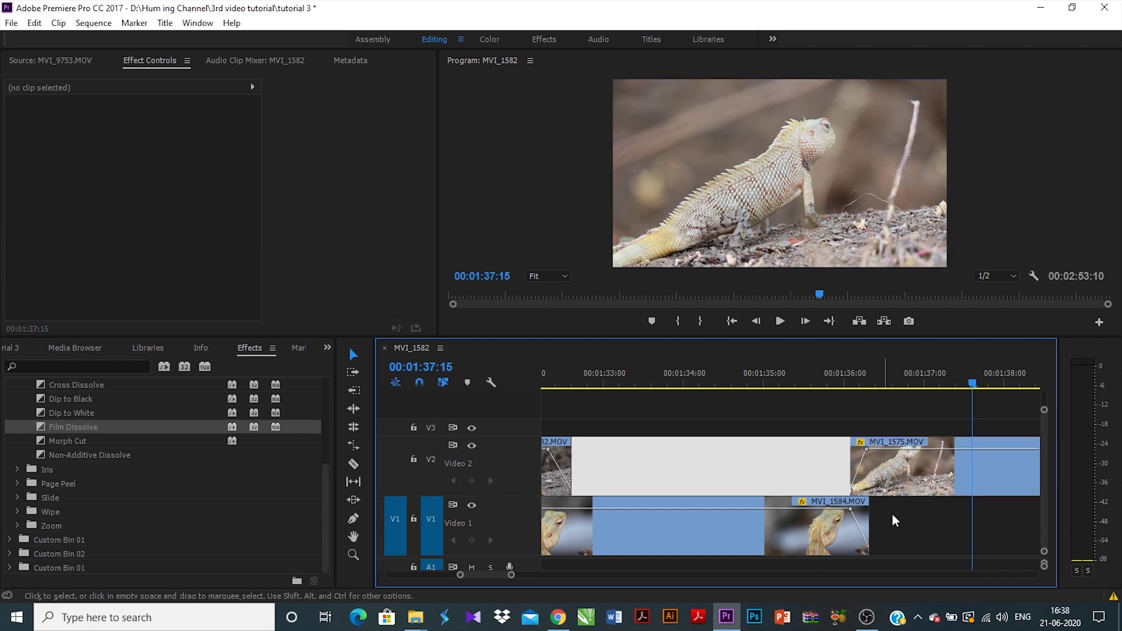
pyautogui.click(938, 538)
pyautogui.moveTo(804, 372); pyautogui.dragTo(691, 414)
pyautogui.press('space')
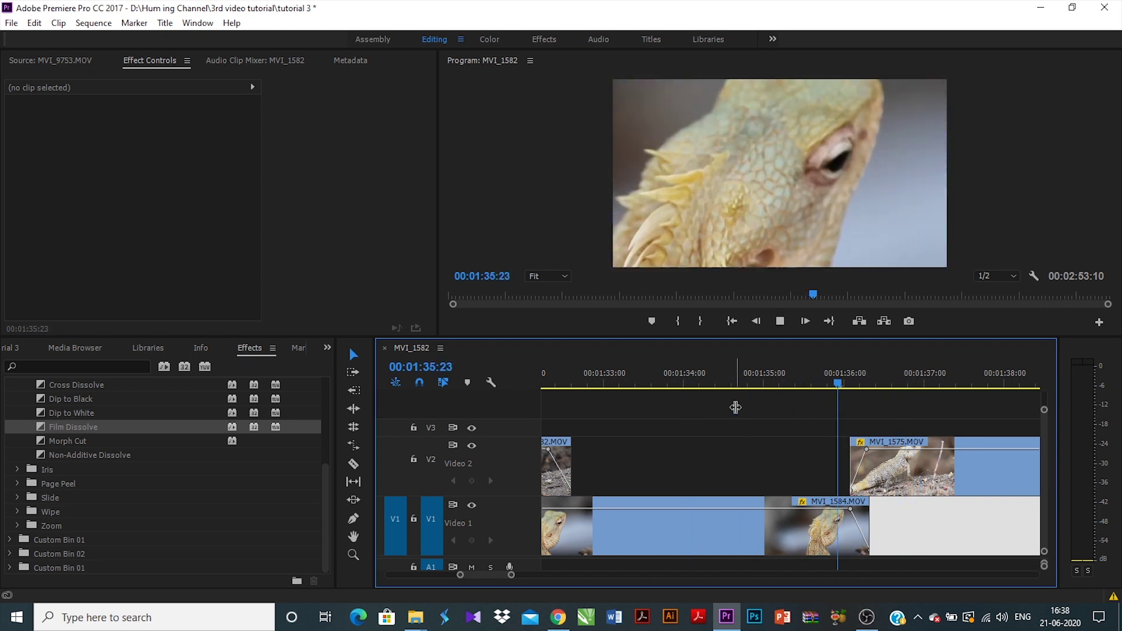
pyautogui.press('space')
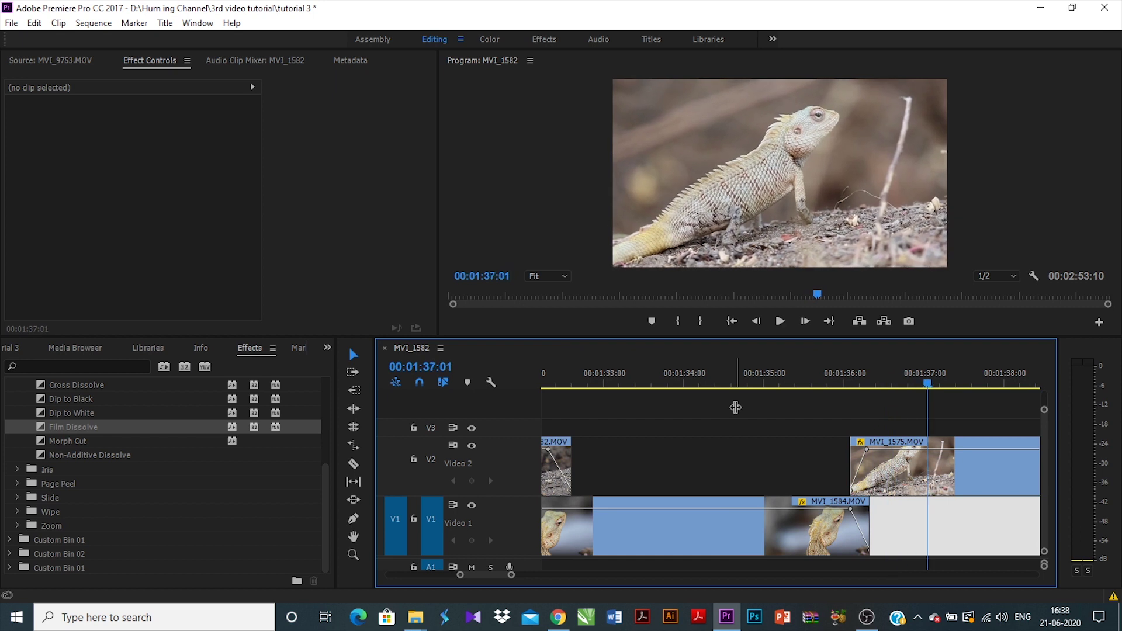
# - Find the elephant clips further along the sequence and play back the transition from MVI_9625.MOV into MVI_9626.MOV
pyautogui.press('-')
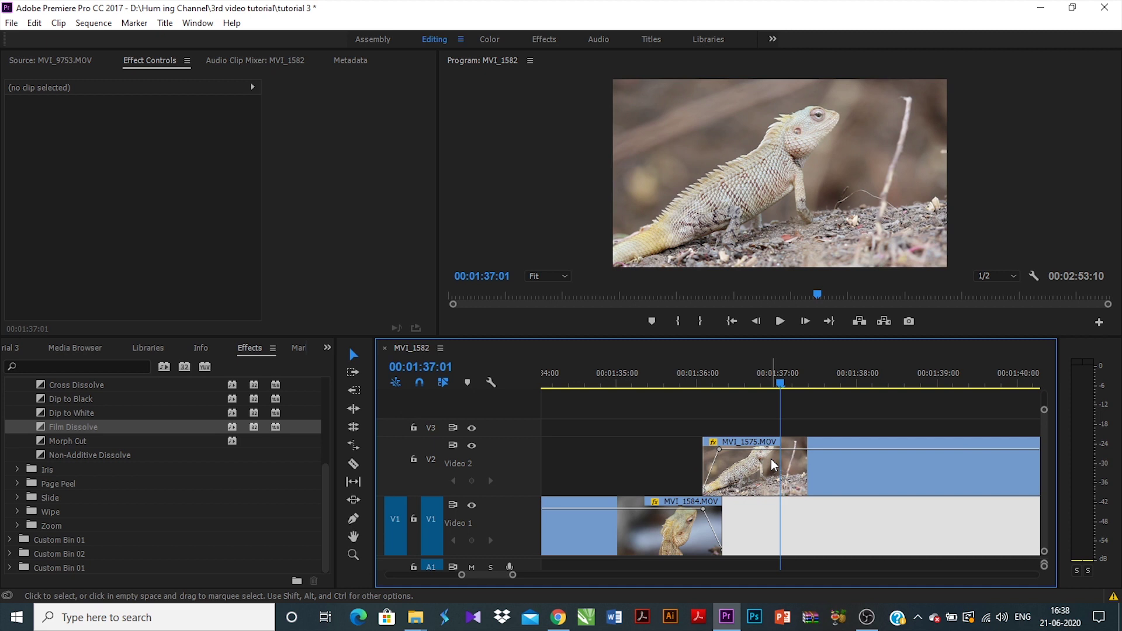
pyautogui.press('-')
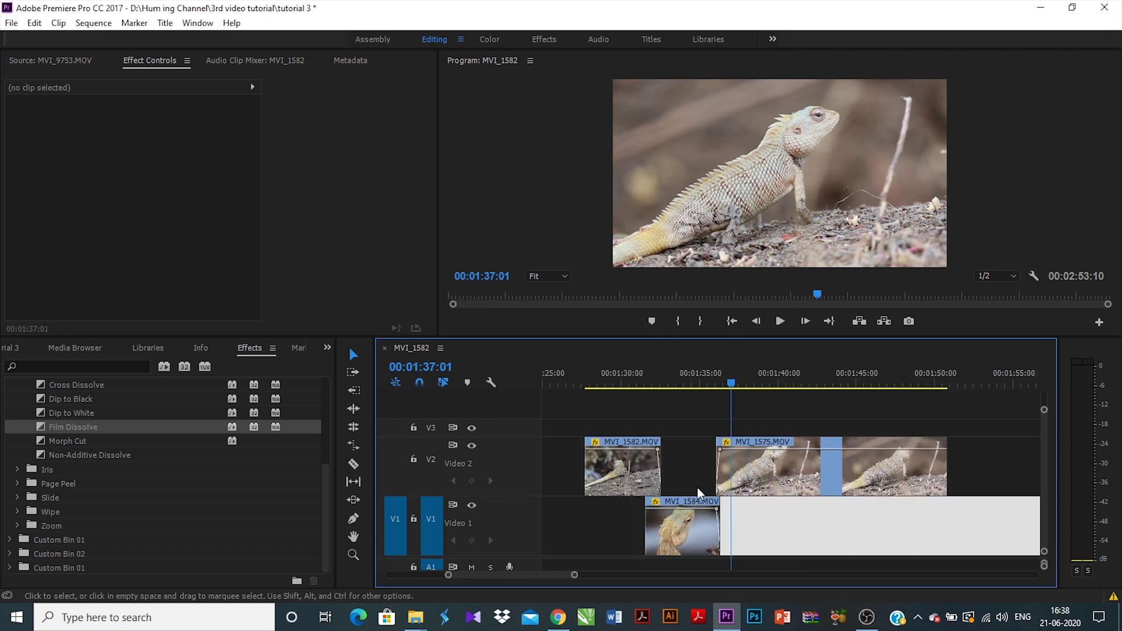
pyautogui.scroll(-5, 710, 479)
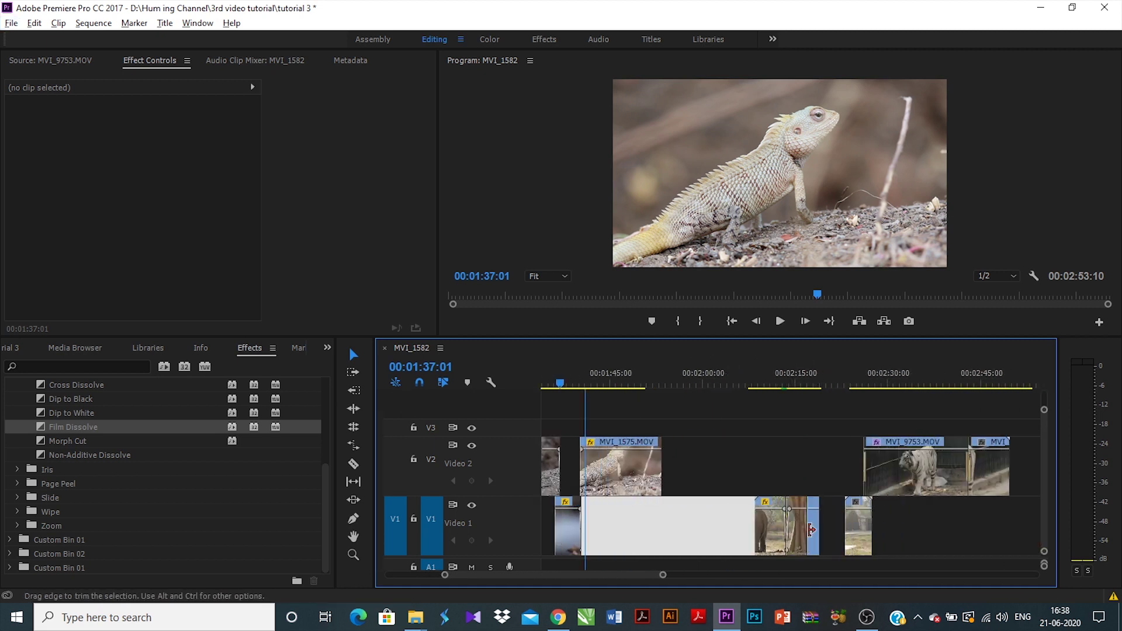
pyautogui.press('=')
pyautogui.press('=')
pyautogui.press('=')
pyautogui.press('=')
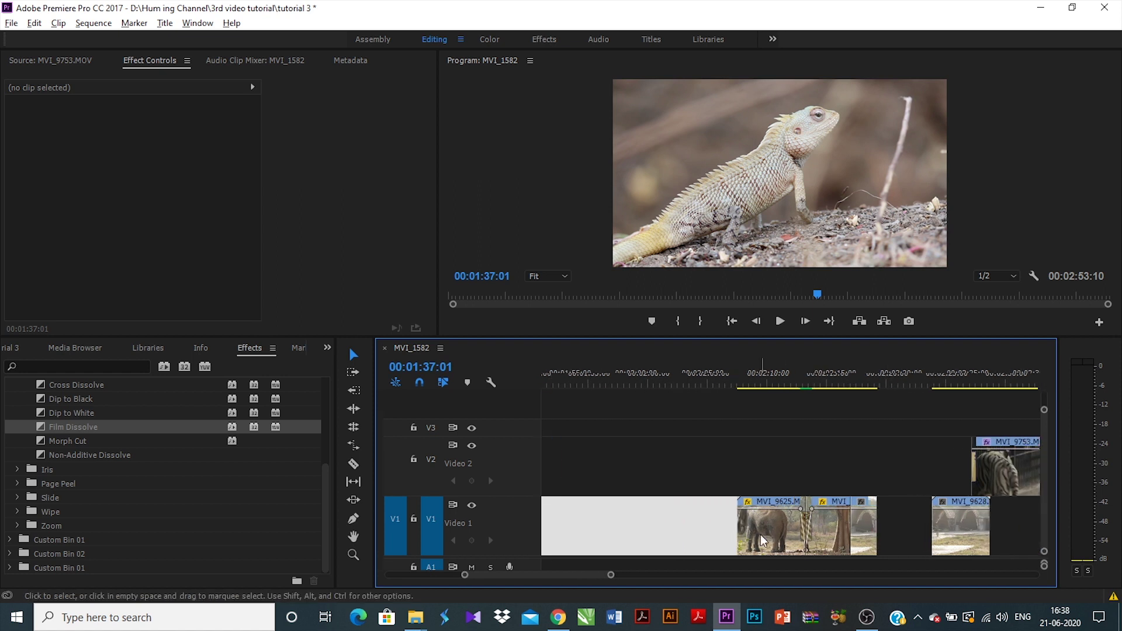
pyautogui.press('-')
pyautogui.press('-')
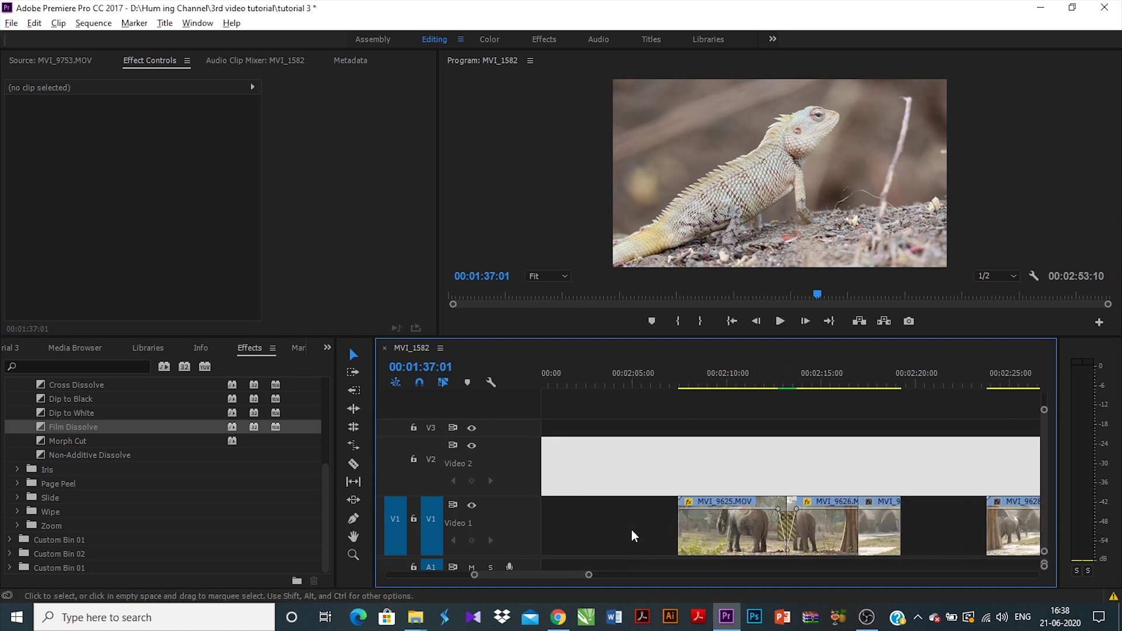
pyautogui.moveTo(756, 374)
pyautogui.mouseDown()
pyautogui.moveTo(794, 380)
pyautogui.moveTo(750, 388)
pyautogui.mouseUp()
pyautogui.press('space')
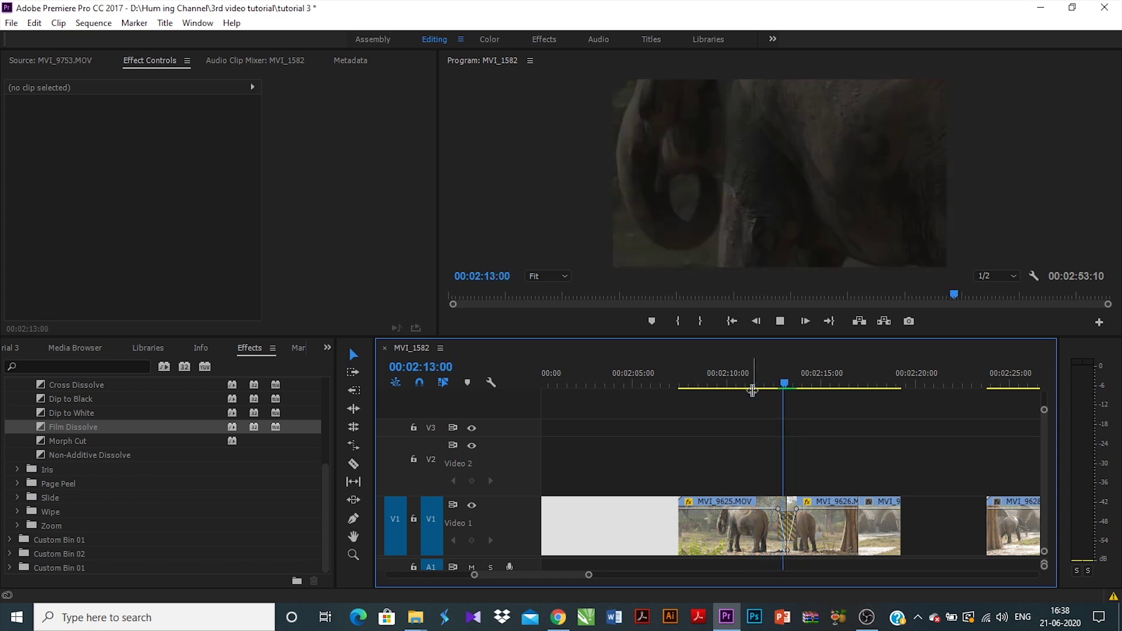
pyautogui.press('space')
# - Select MVI_9625.MOV with the playhead at 00:02:12:20 and examine its Opacity keyframes around the transition into MVI_9626.MOV
pyautogui.scroll(-6, 793, 485)
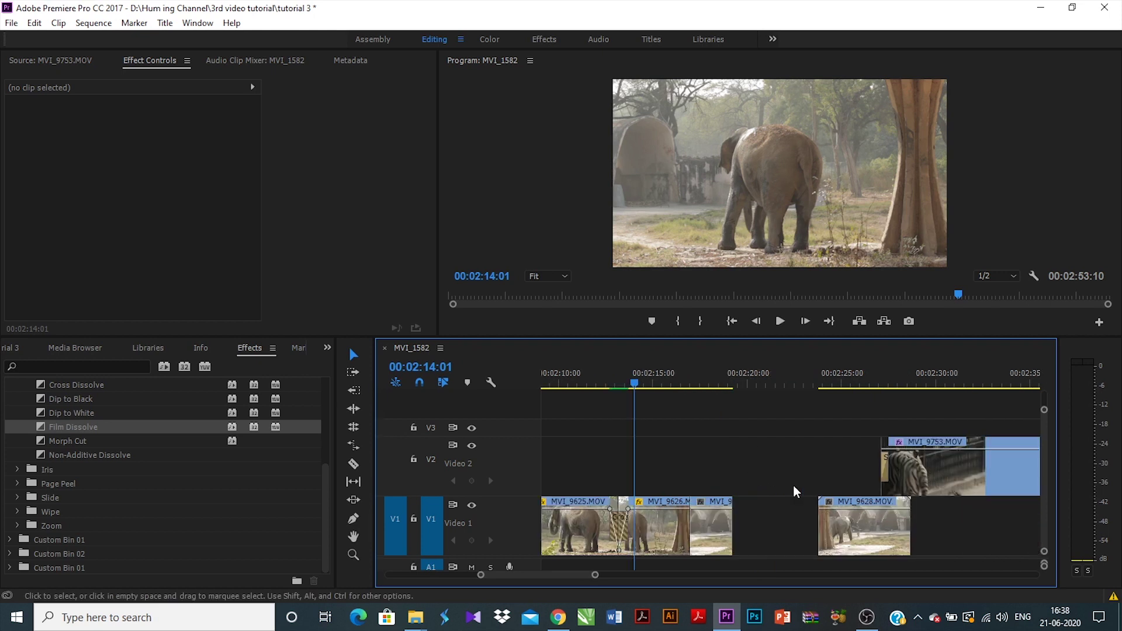
pyautogui.scroll(4, 642, 467)
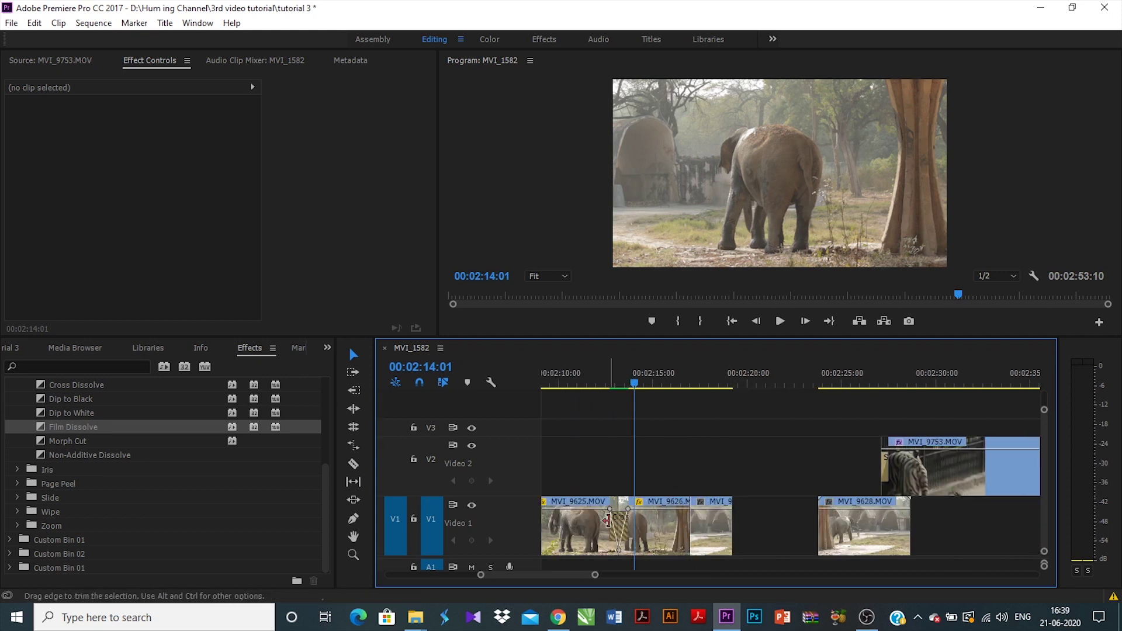
pyautogui.scroll(5, 611, 531)
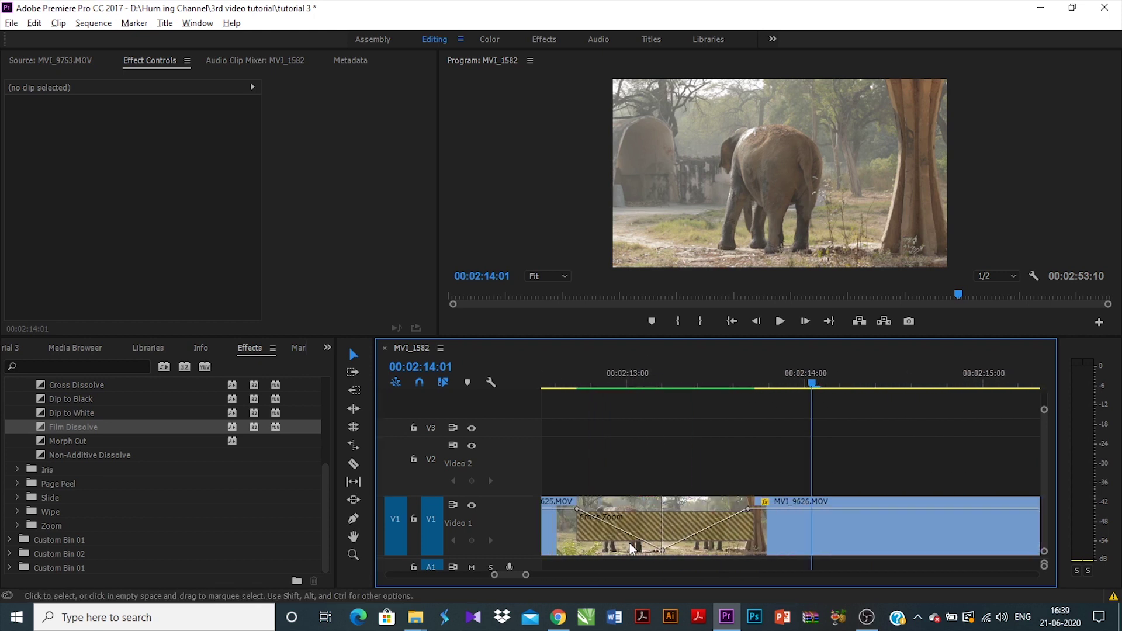
pyautogui.click(609, 526)
pyautogui.moveTo(609, 376); pyautogui.dragTo(590, 423)
pyautogui.click(569, 497)
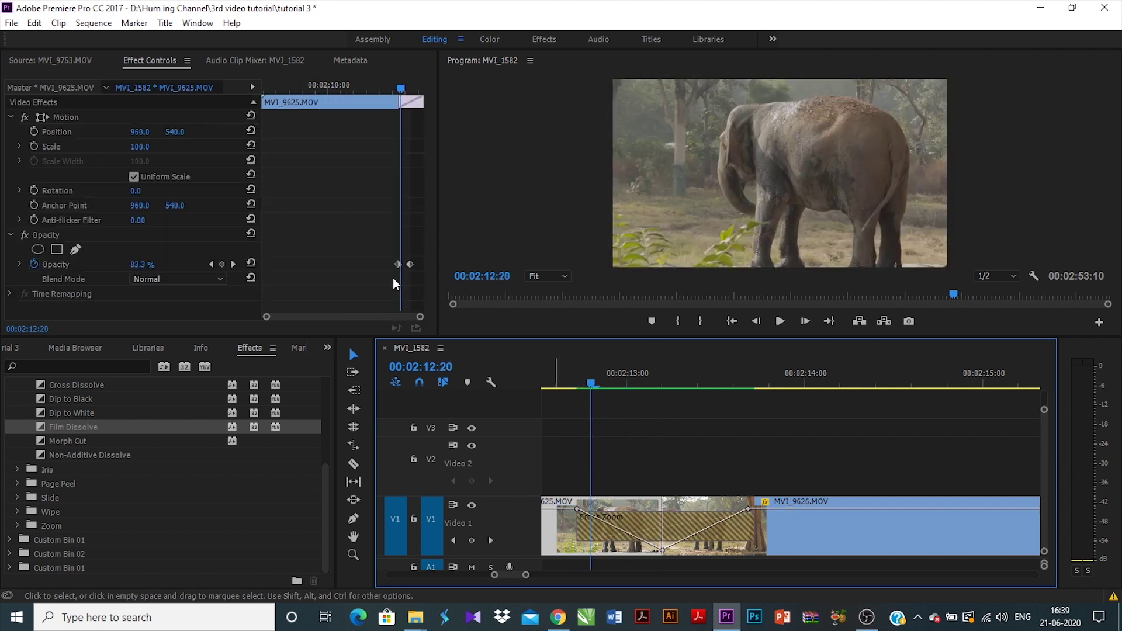
# - Scrub through the Opacity keyframes at the end of MVI_9625.MOV and the start of MVI_9626.MOV, up to 00:02:13:19
pyautogui.moveTo(395, 86); pyautogui.dragTo(410, 90)
pyautogui.scroll(-3, 698, 474)
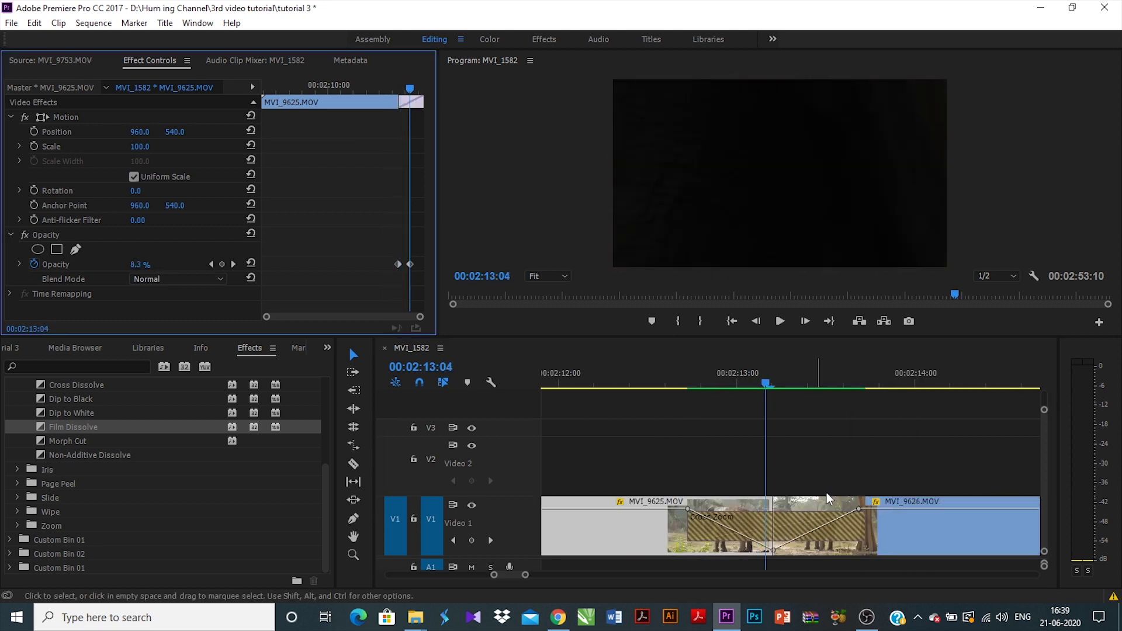
pyautogui.click(902, 534)
pyautogui.moveTo(278, 87); pyautogui.dragTo(301, 94)
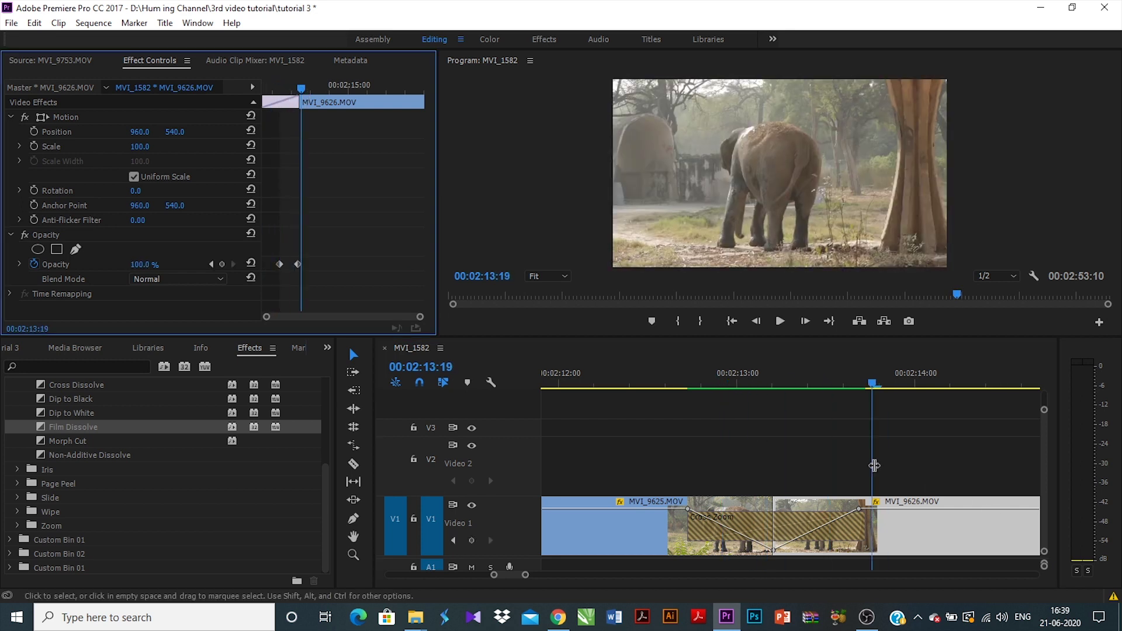
# - Play back the elephant transition from MVI_9625.MOV into MVI_9626.MOV, stopping at 00:02:13:23
pyautogui.keyDown('alt'); pyautogui.scroll(-8, 720, 461); pyautogui.keyUp('alt')
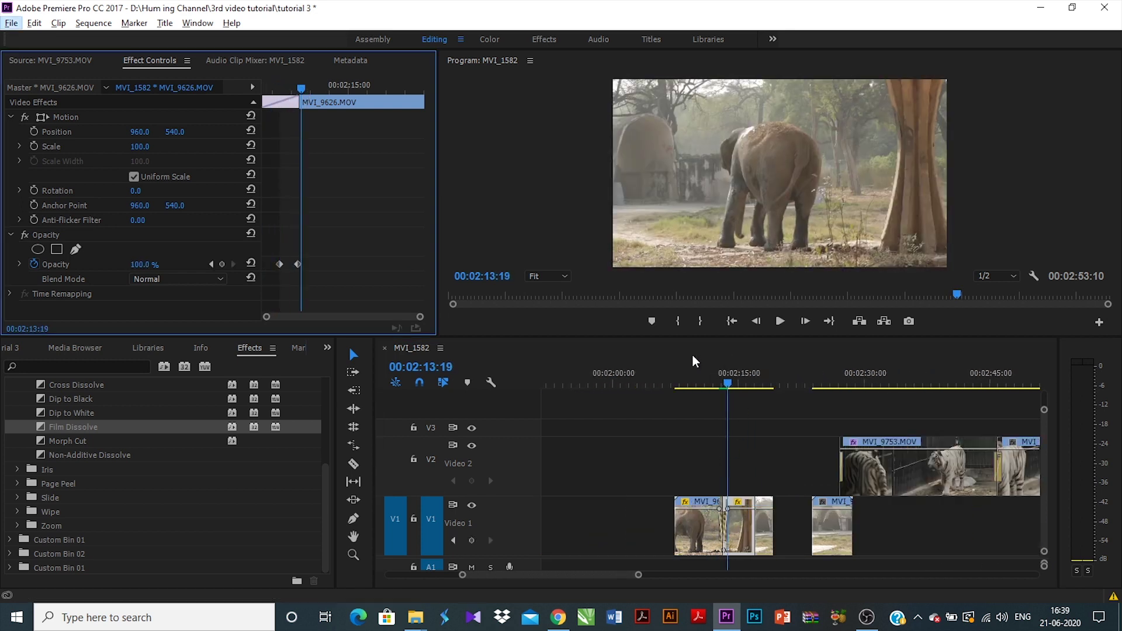
pyautogui.click(709, 383)
pyautogui.press('space')
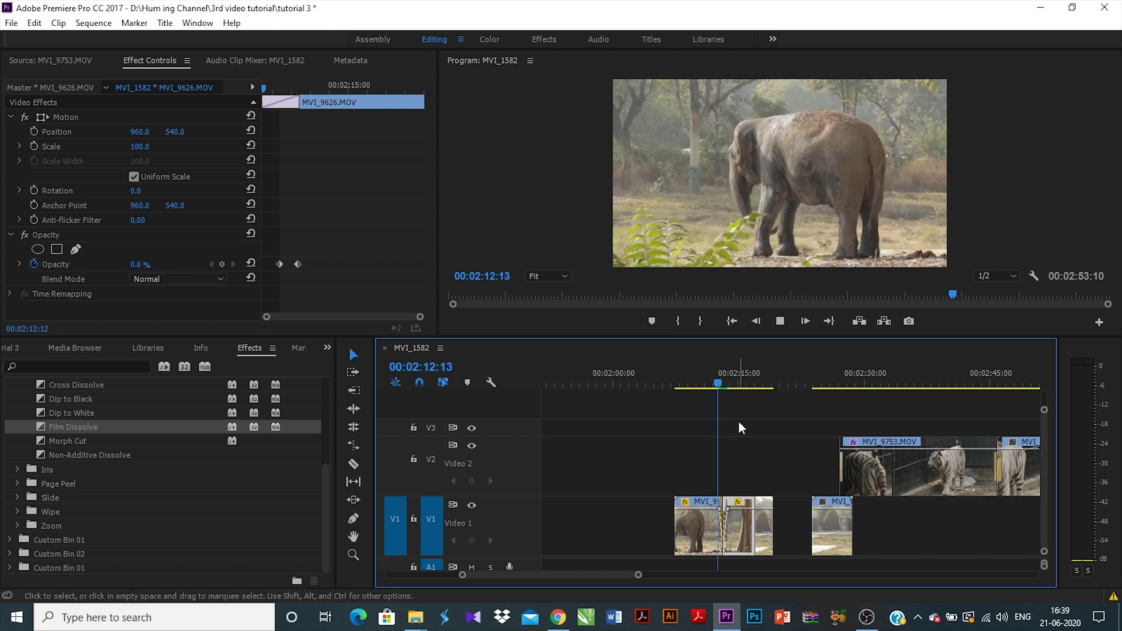
pyautogui.press('space')
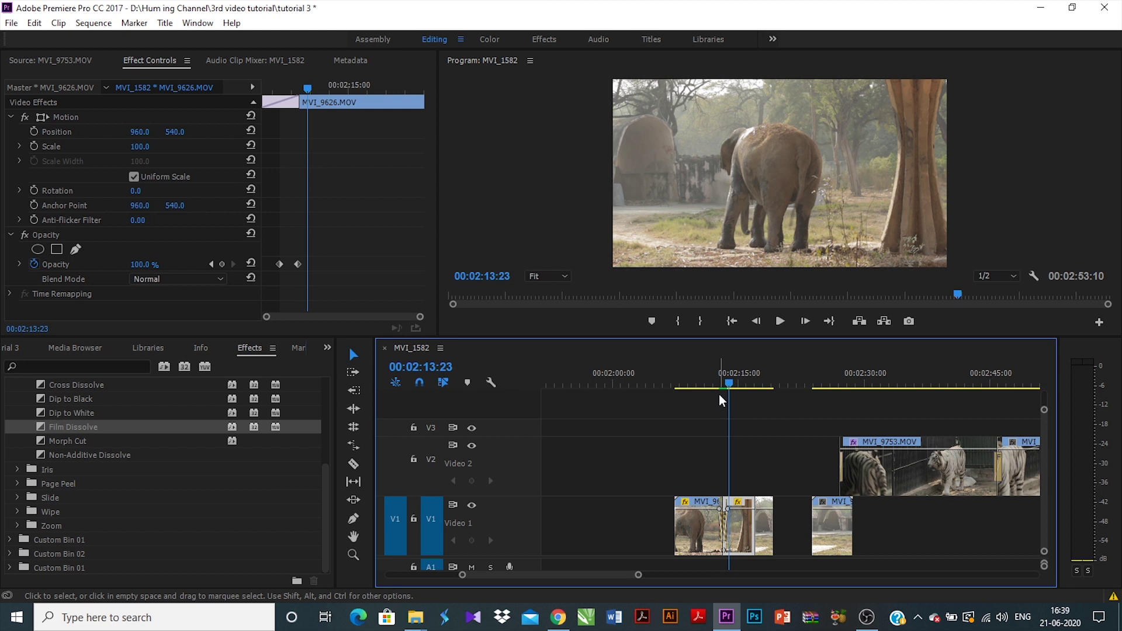
# - Find the white tiger clips further along the sequence and play the Film Dissolve from MVI_9753.MOV into MVI_9752.MOV, starting at 00:02:44:21
pyautogui.moveTo(719, 394); pyautogui.dragTo(844, 429)
pyautogui.scroll(5, 851, 483)
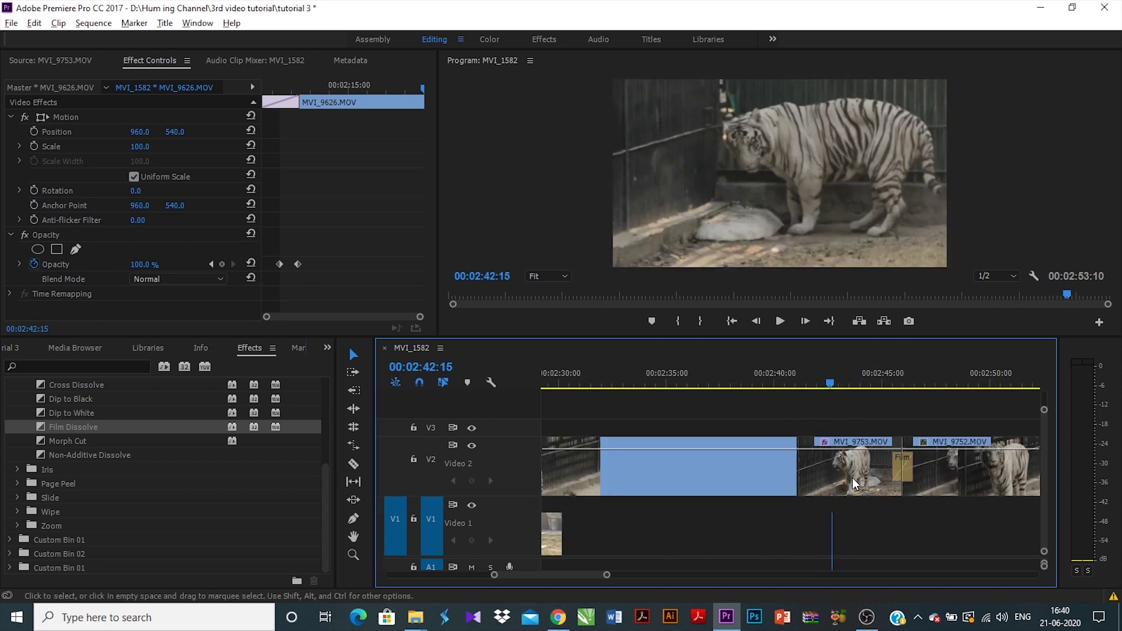
pyautogui.scroll(-3, 818, 478)
pyautogui.scroll(1, 823, 486)
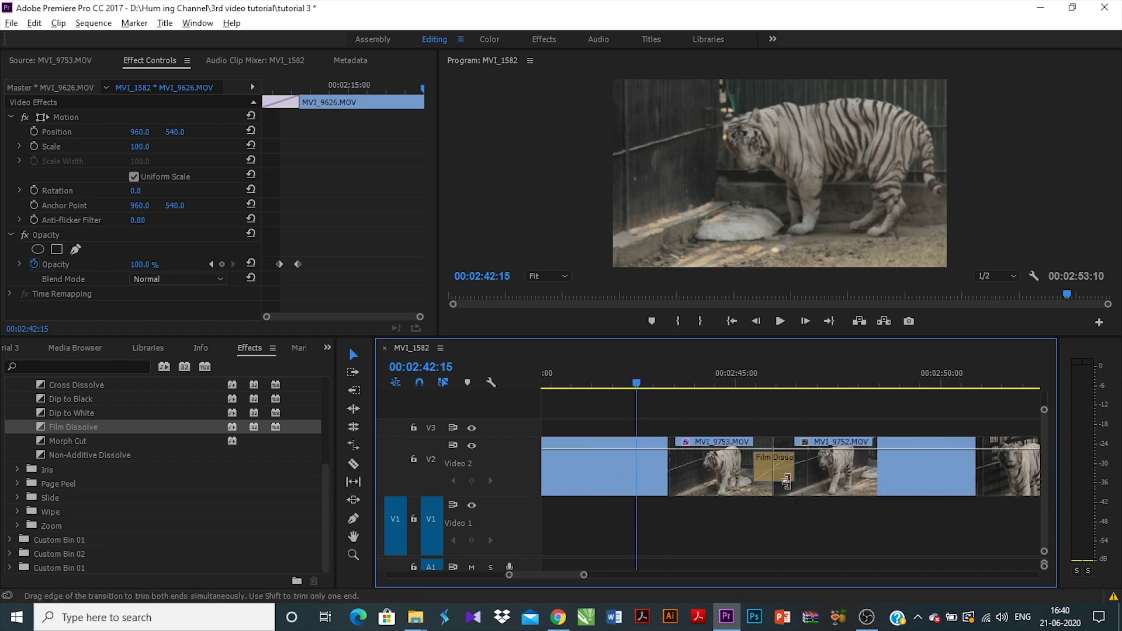
pyautogui.moveTo(739, 373); pyautogui.dragTo(731, 406)
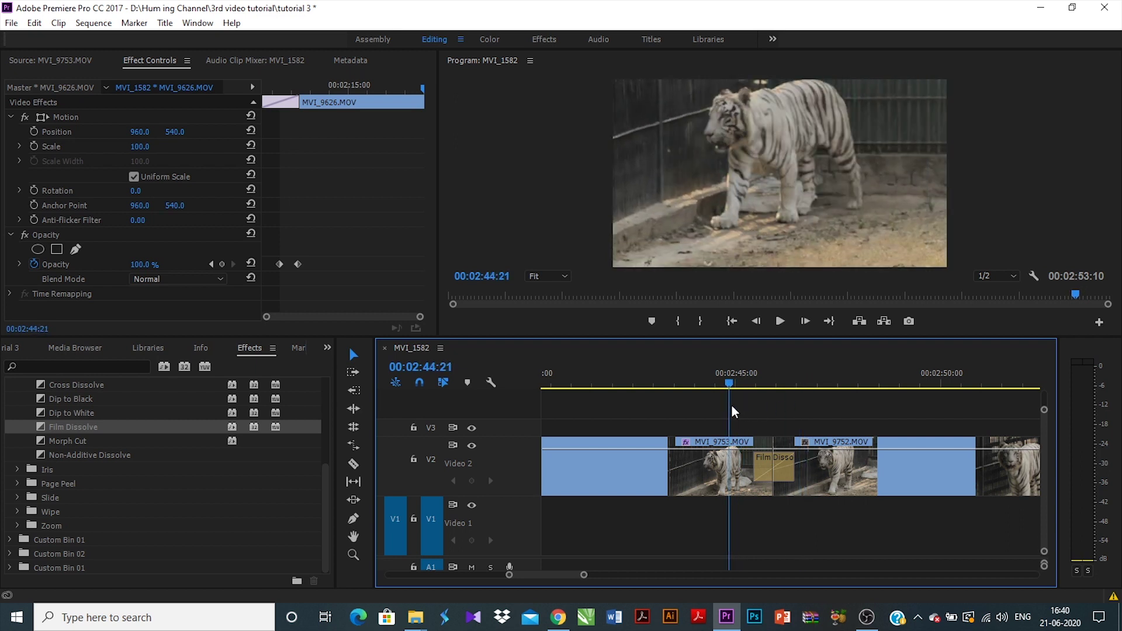
pyautogui.press('space')
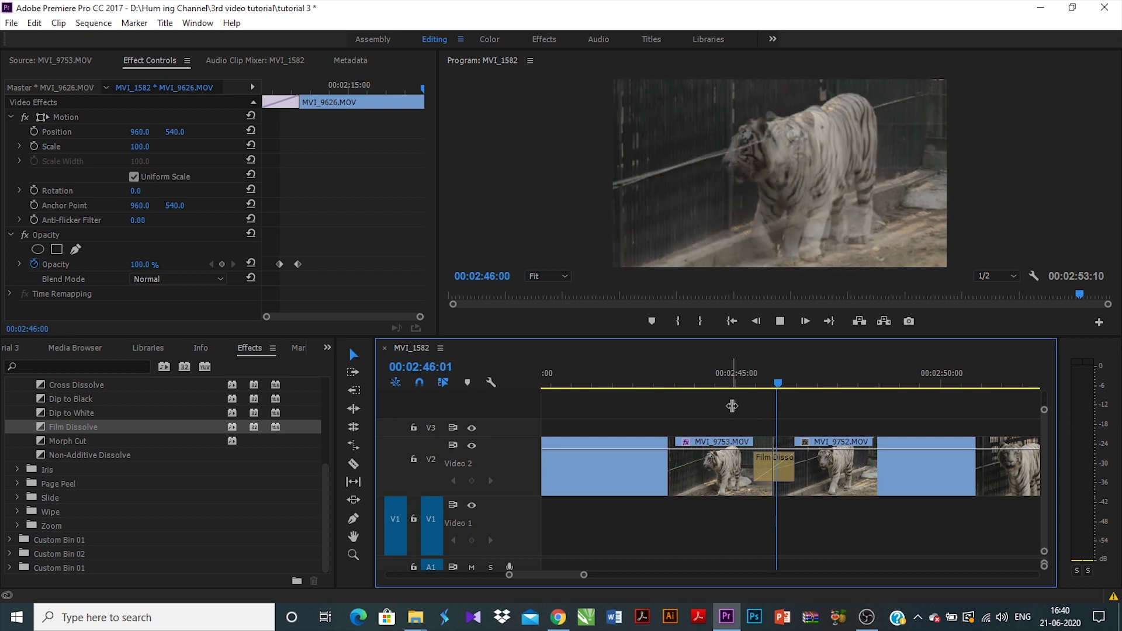
pyautogui.press('space')
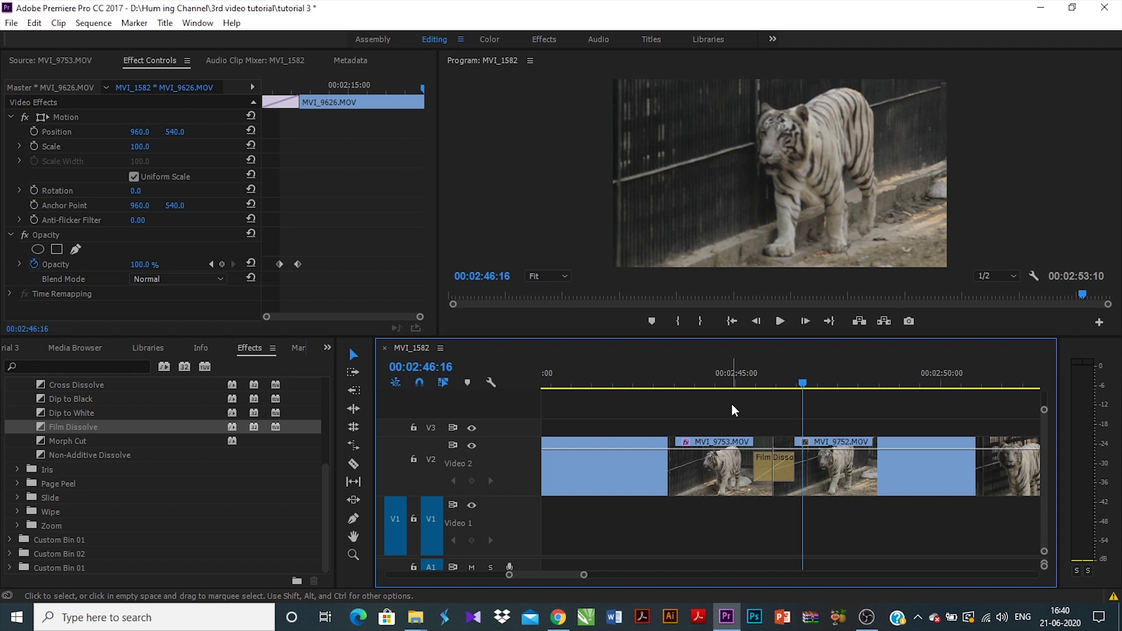
# - Replay the Film Dissolve between the white tiger clips twice, stopping the second playback at 00:02:46:16
pyautogui.moveTo(751, 379); pyautogui.dragTo(738, 380)
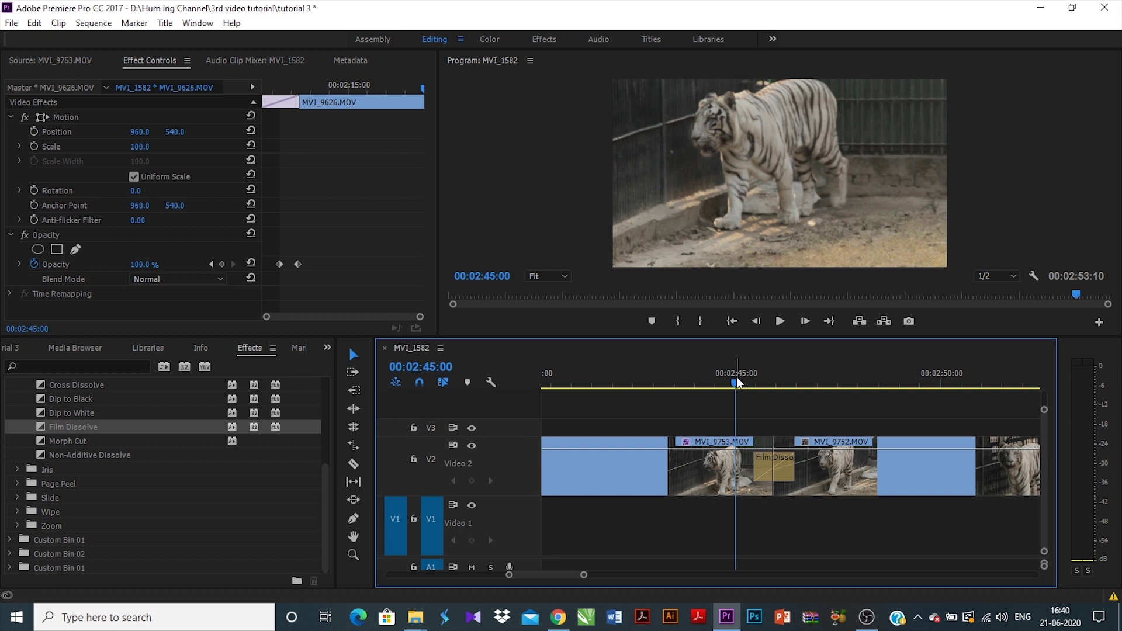
pyautogui.moveTo(737, 383); pyautogui.dragTo(690, 392)
pyautogui.press('space')
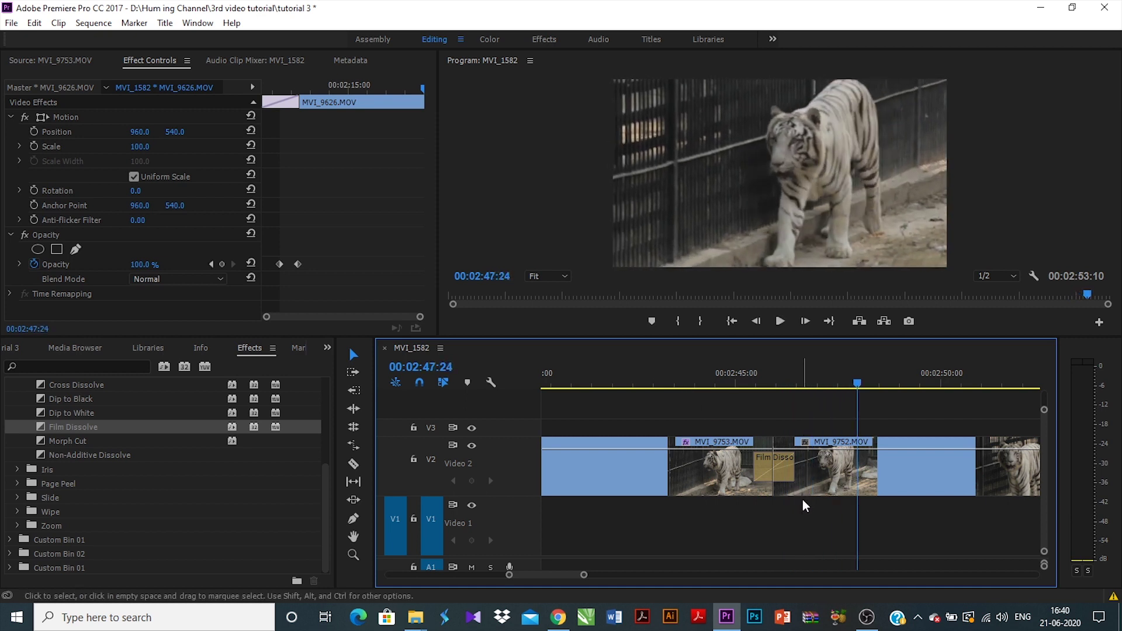
pyautogui.moveTo(744, 381); pyautogui.dragTo(788, 377)
pyautogui.scroll(6, 632, 409)
pyautogui.press('space')
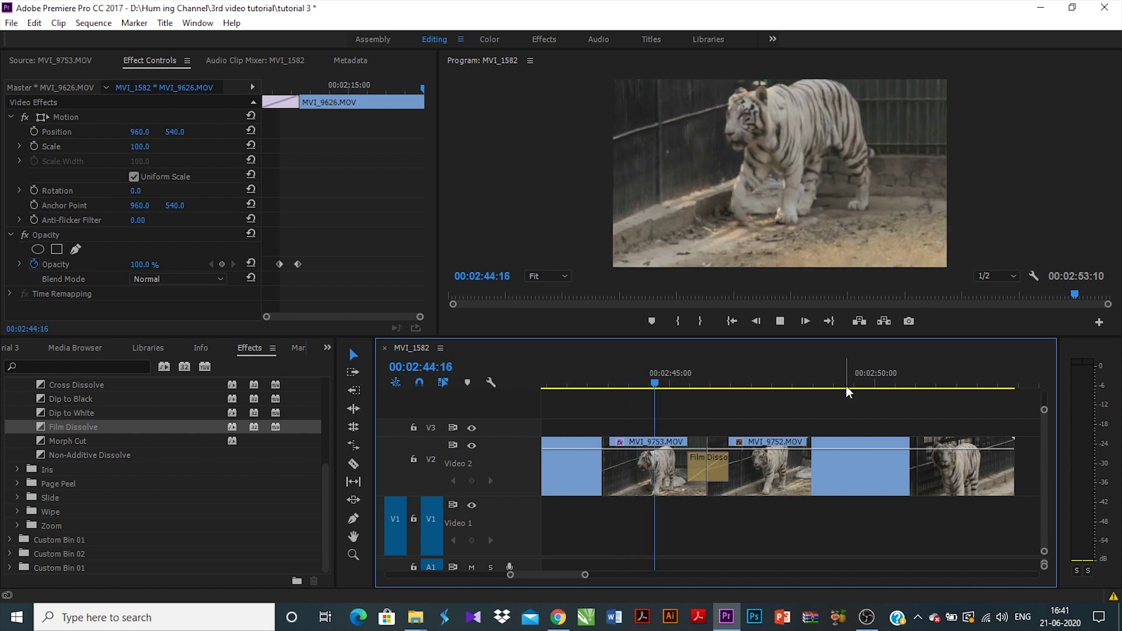
pyautogui.press('space')
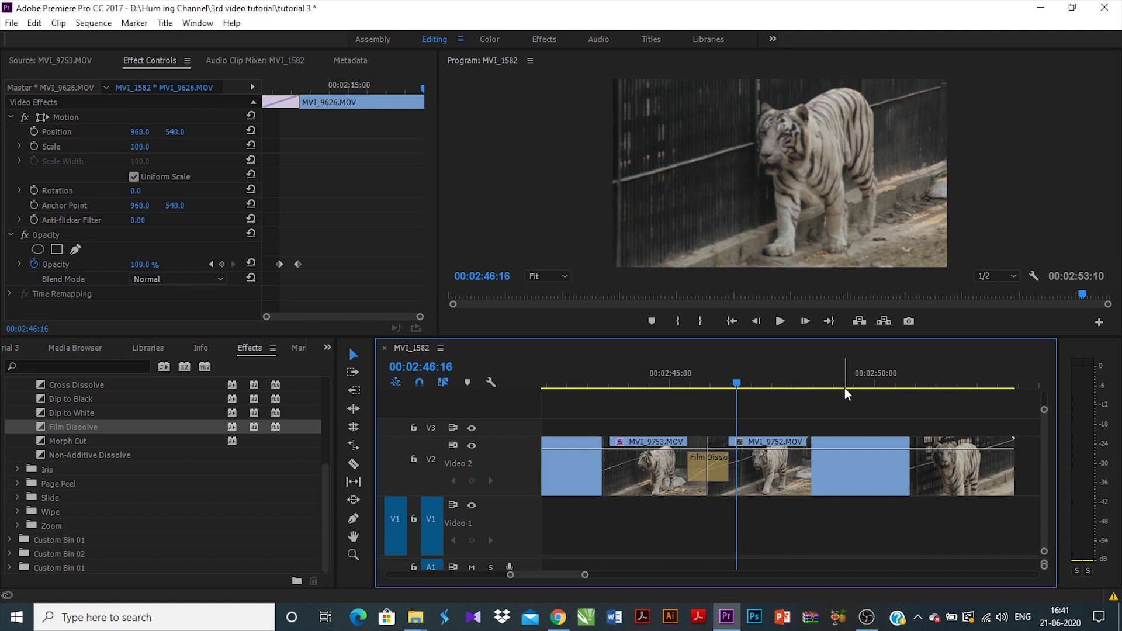
# - Play the tiger clips' Film Dissolve two more times, pausing the last playback mid-dissolve at 00:02:46:00
pyautogui.moveTo(722, 376); pyautogui.dragTo(668, 380)
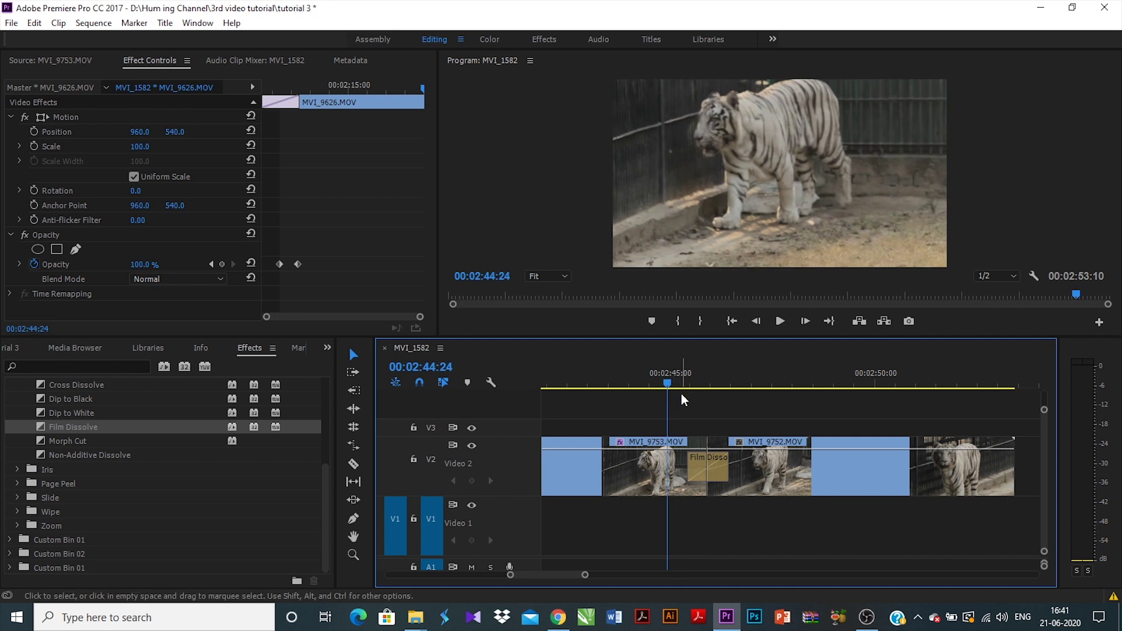
pyautogui.press('space')
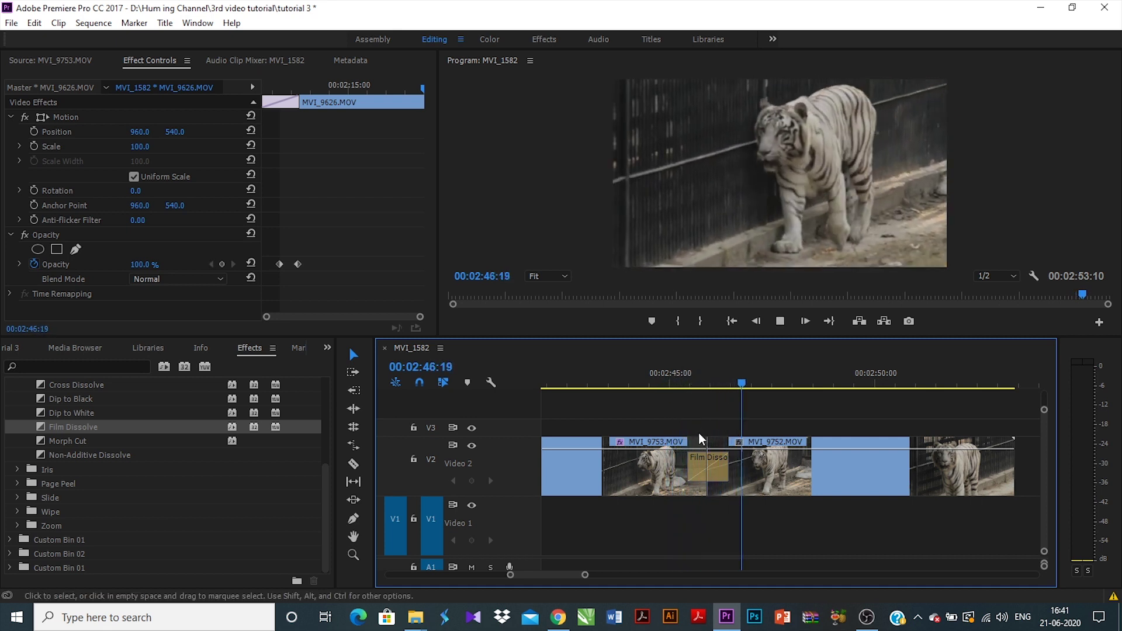
pyautogui.press('space')
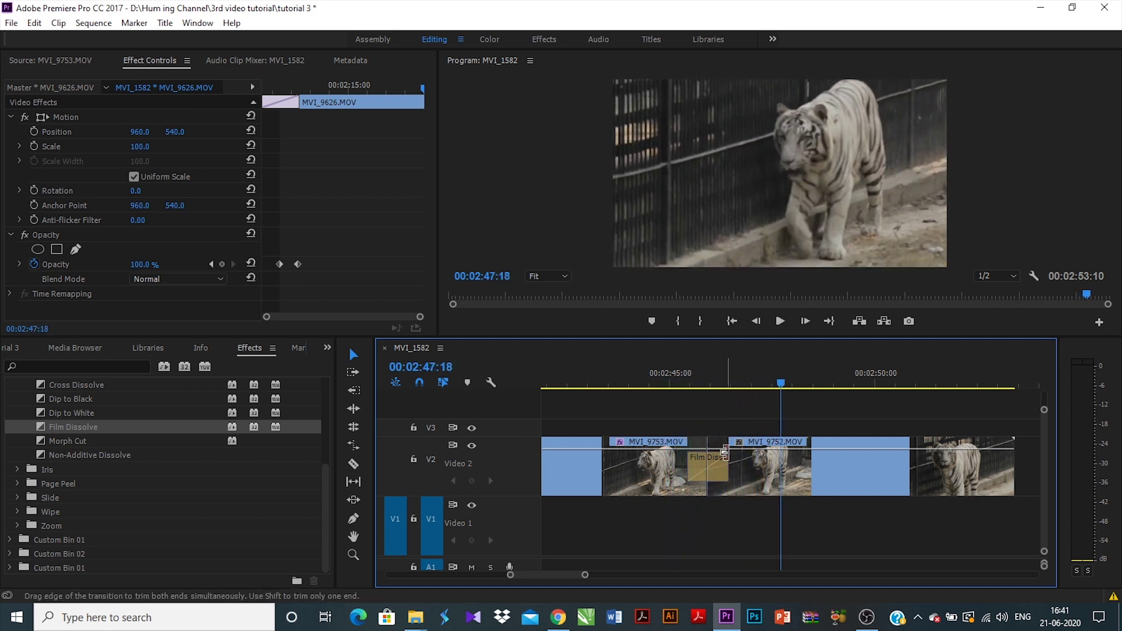
pyautogui.moveTo(677, 383); pyautogui.dragTo(658, 386)
pyautogui.press('space')
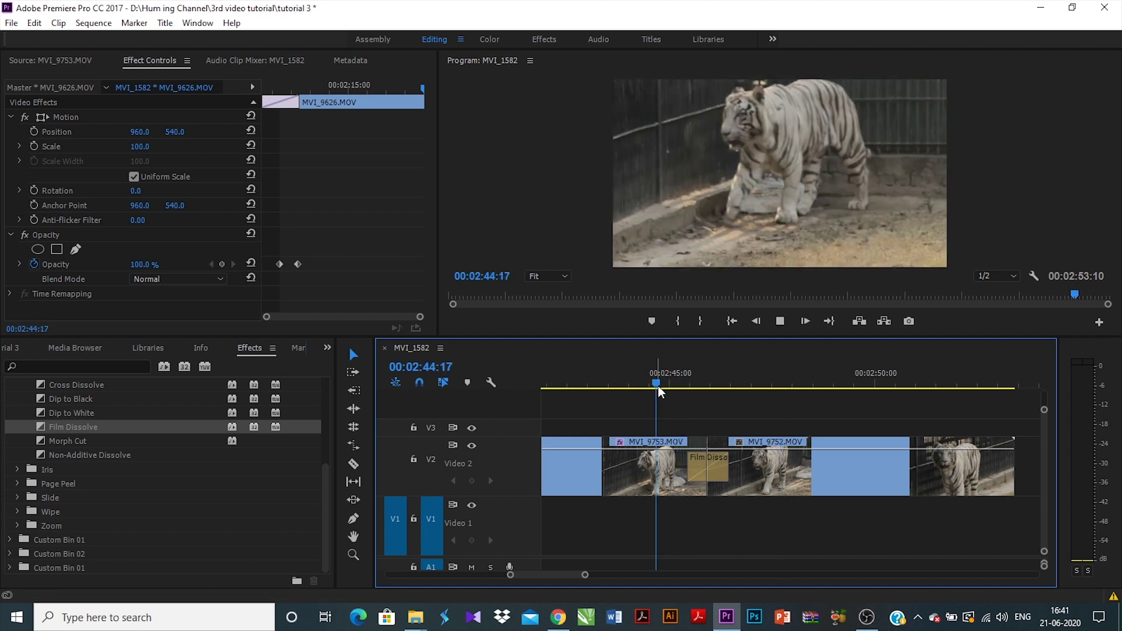
pyautogui.press('space')
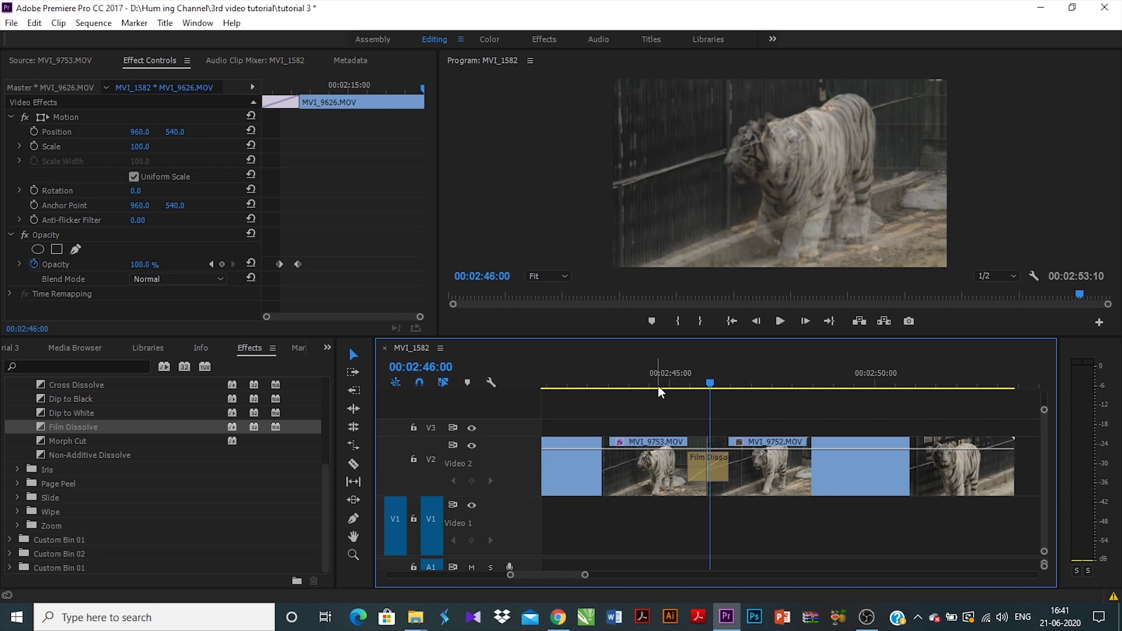